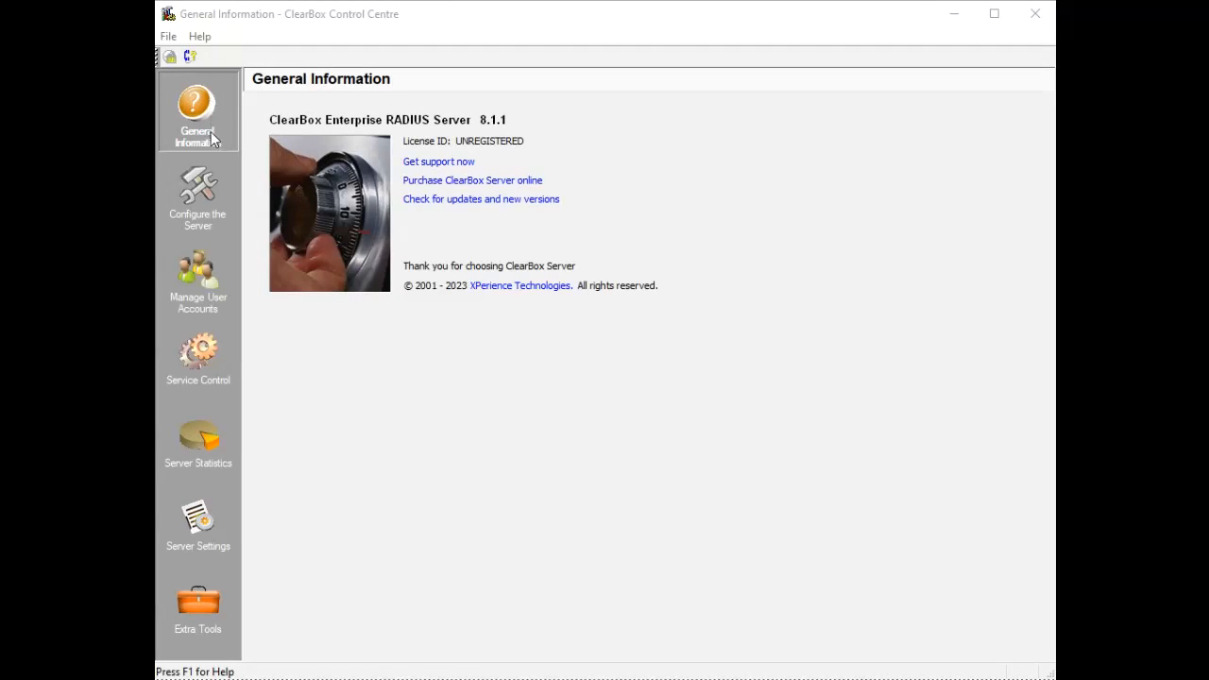
Browse the server configuration, user accounts and service control sections, then return to General Information
{"action": "left_click", "coordinate": [207, 178]}
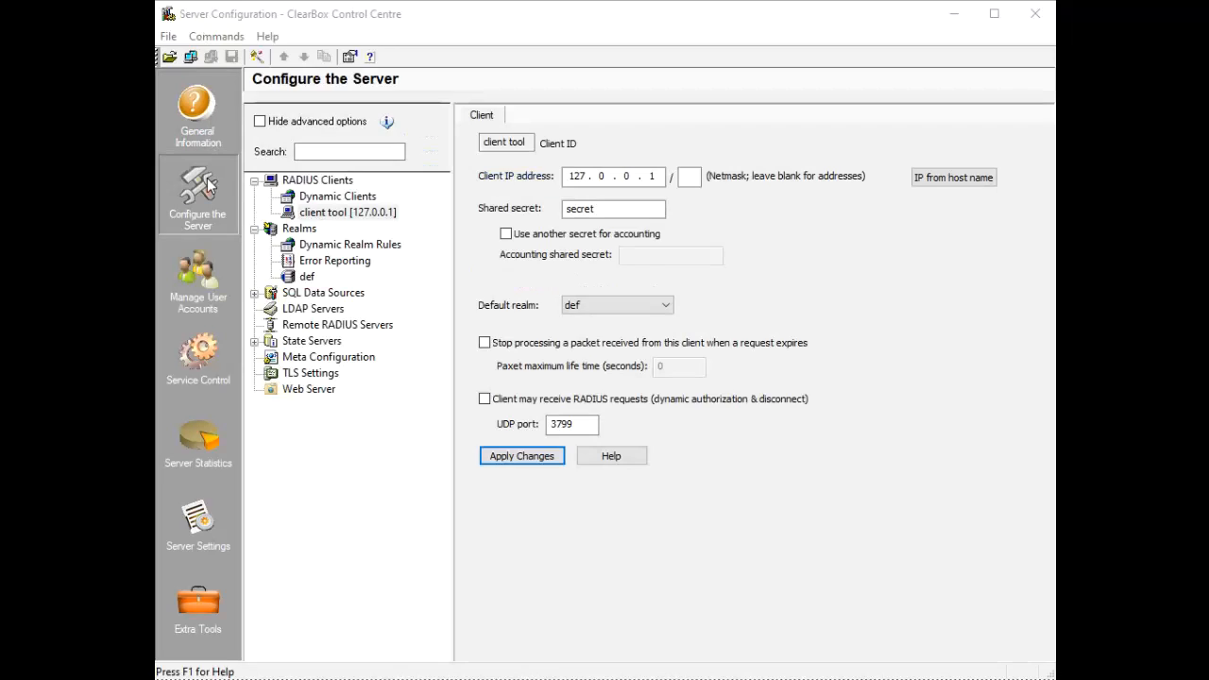
{"action": "left_click", "coordinate": [201, 261]}
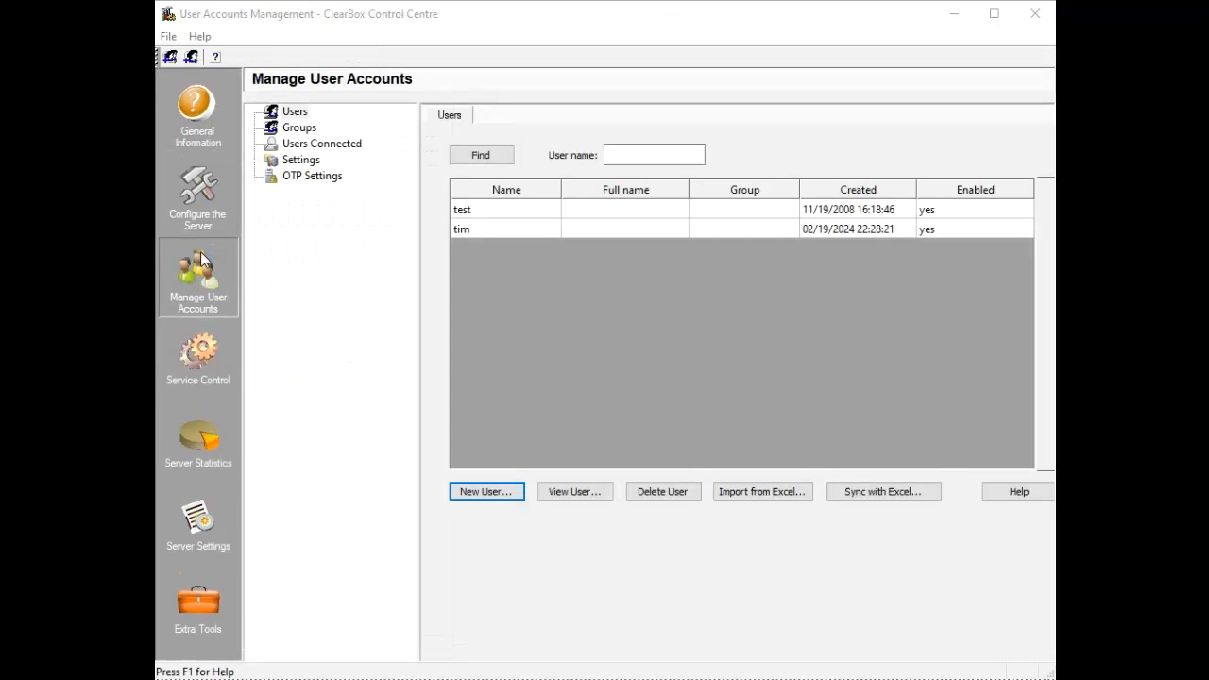
{"action": "left_click", "coordinate": [200, 357]}
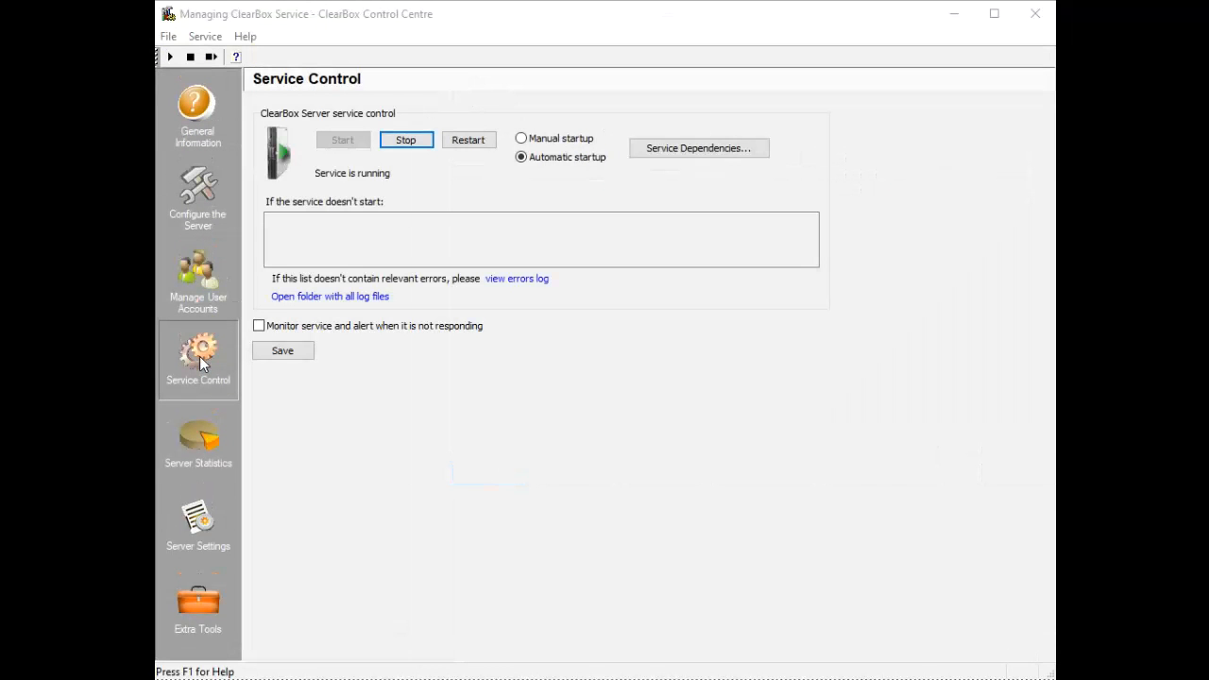
{"action": "left_click", "coordinate": [196, 108]}
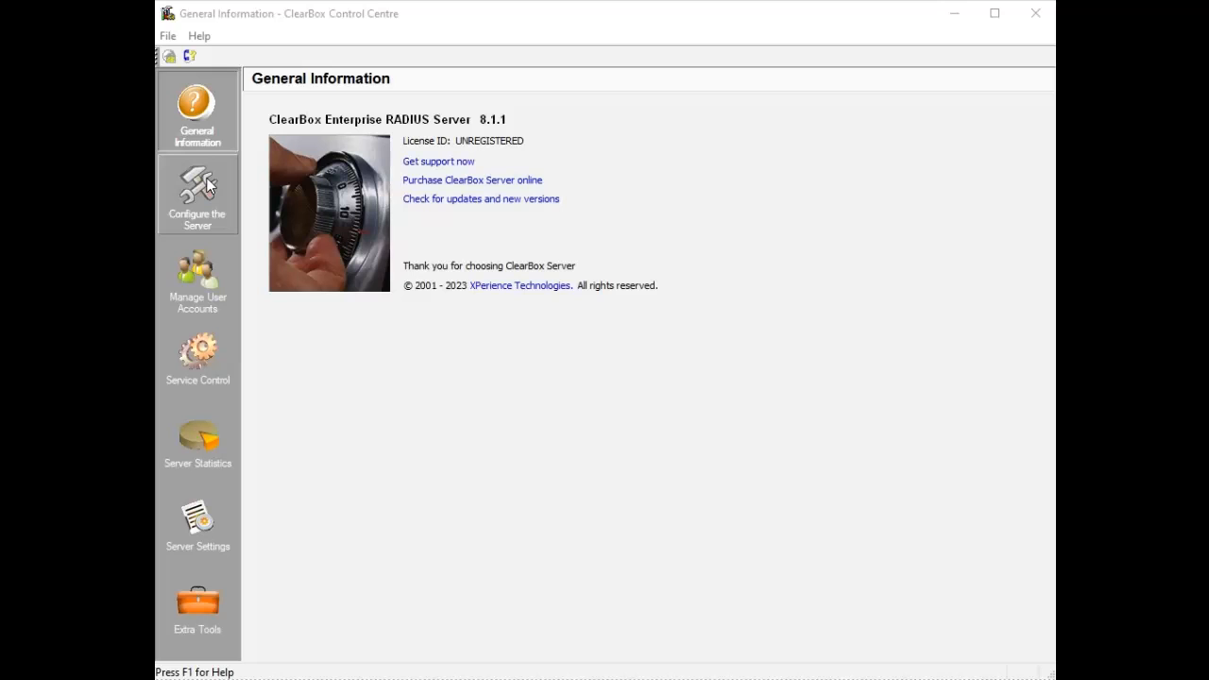
Stop and restart the RADIUS service, and enable monitoring with alerts when it stops responding
{"action": "left_click", "coordinate": [192, 363]}
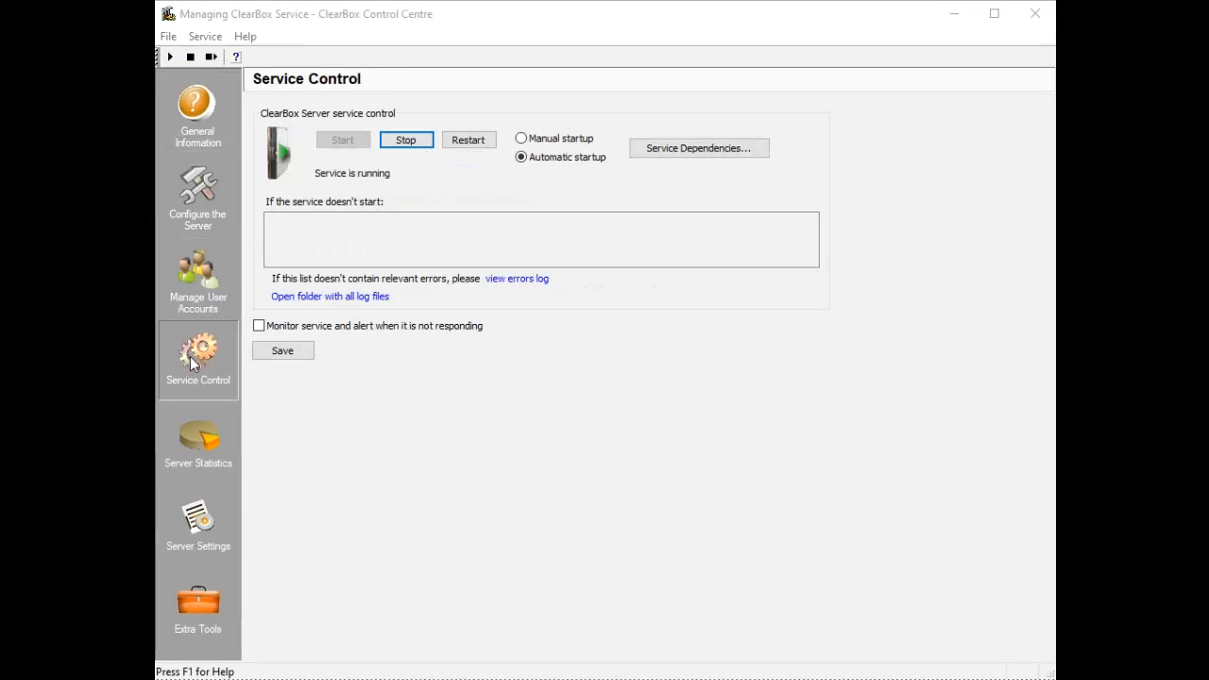
{"action": "left_click", "coordinate": [418, 143]}
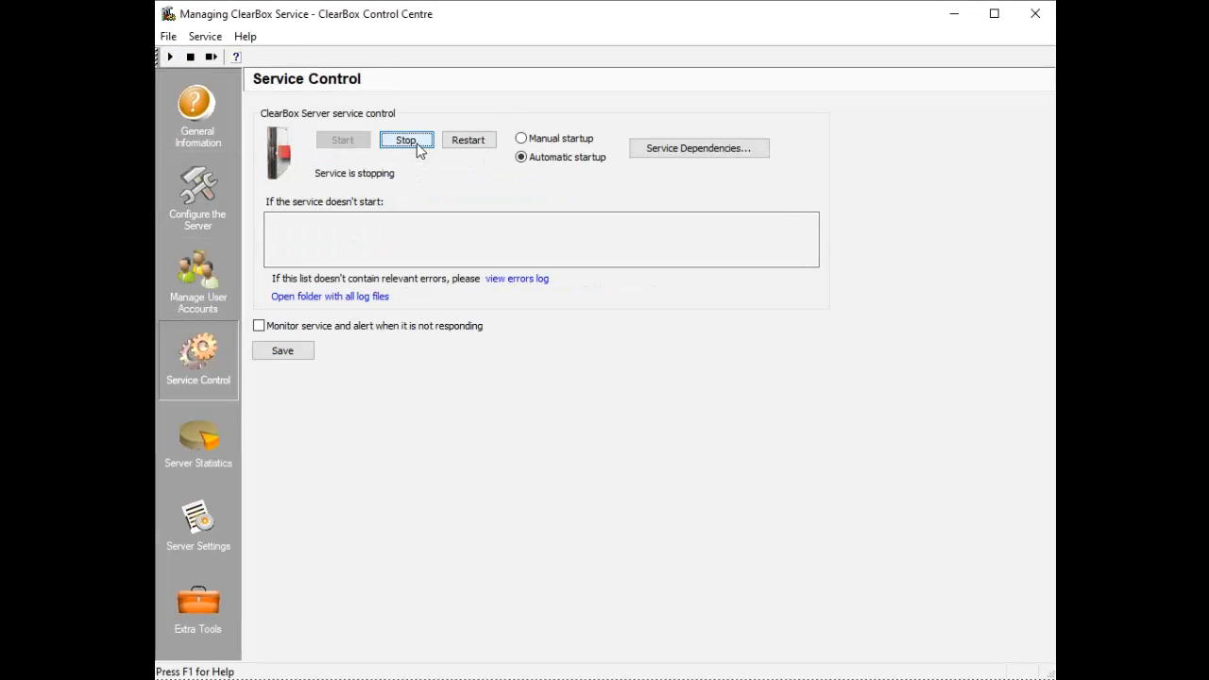
{"action": "left_click", "coordinate": [345, 143]}
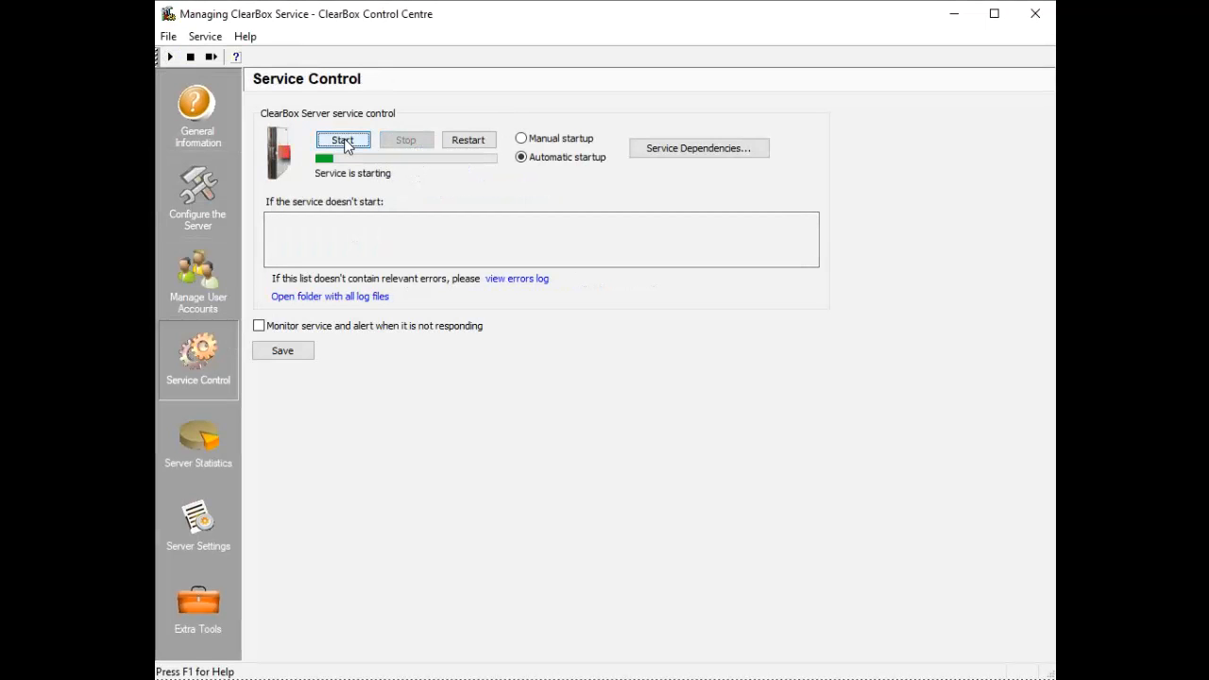
{"action": "left_click", "coordinate": [404, 329]}
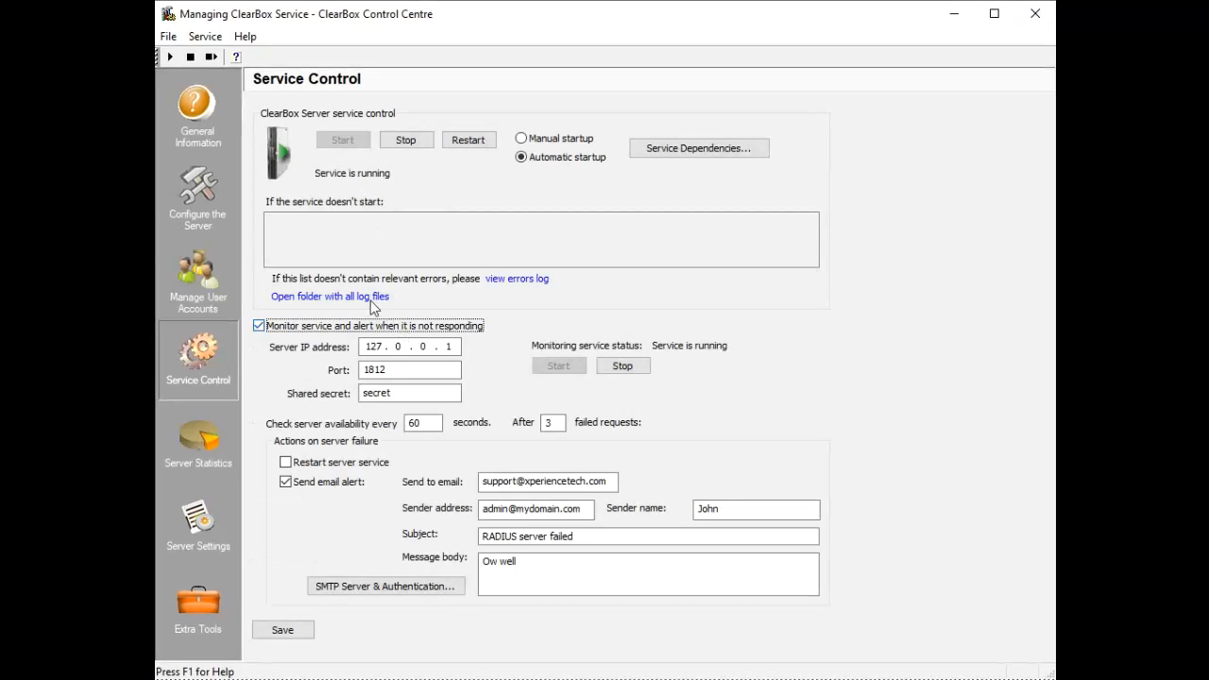
Open Configure the Server and view the RADIUS Clients, then the Realms guide pages
{"action": "left_click", "coordinate": [207, 205]}
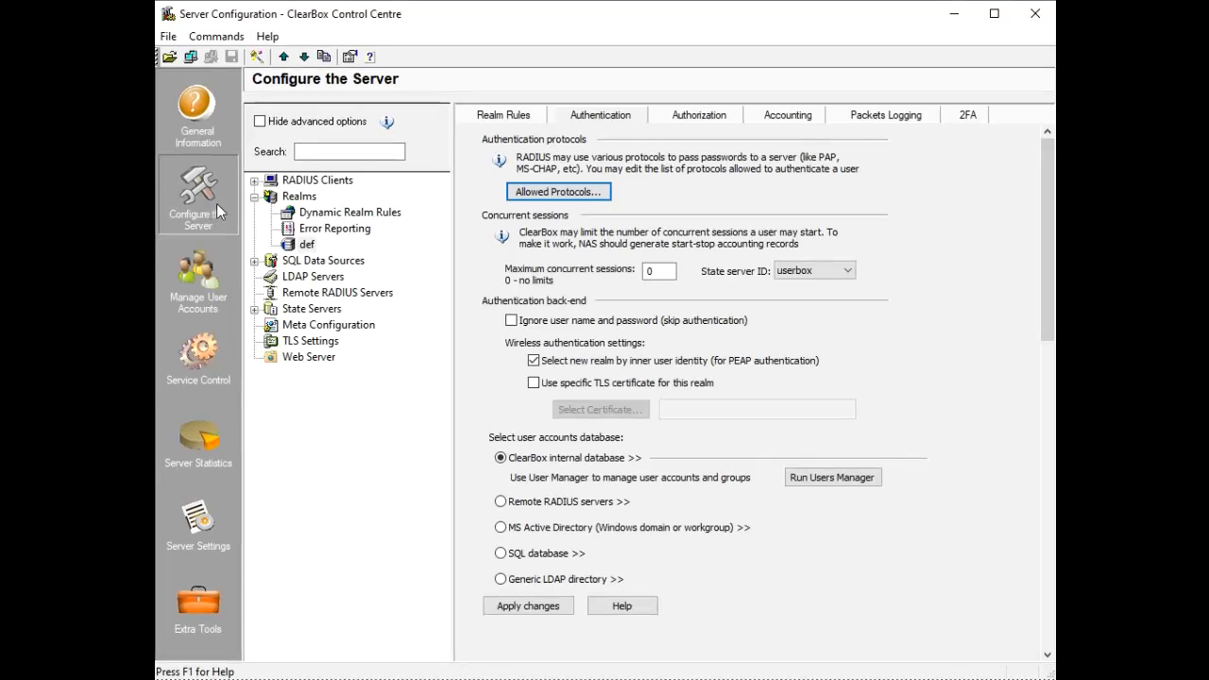
{"action": "left_click", "coordinate": [311, 180]}
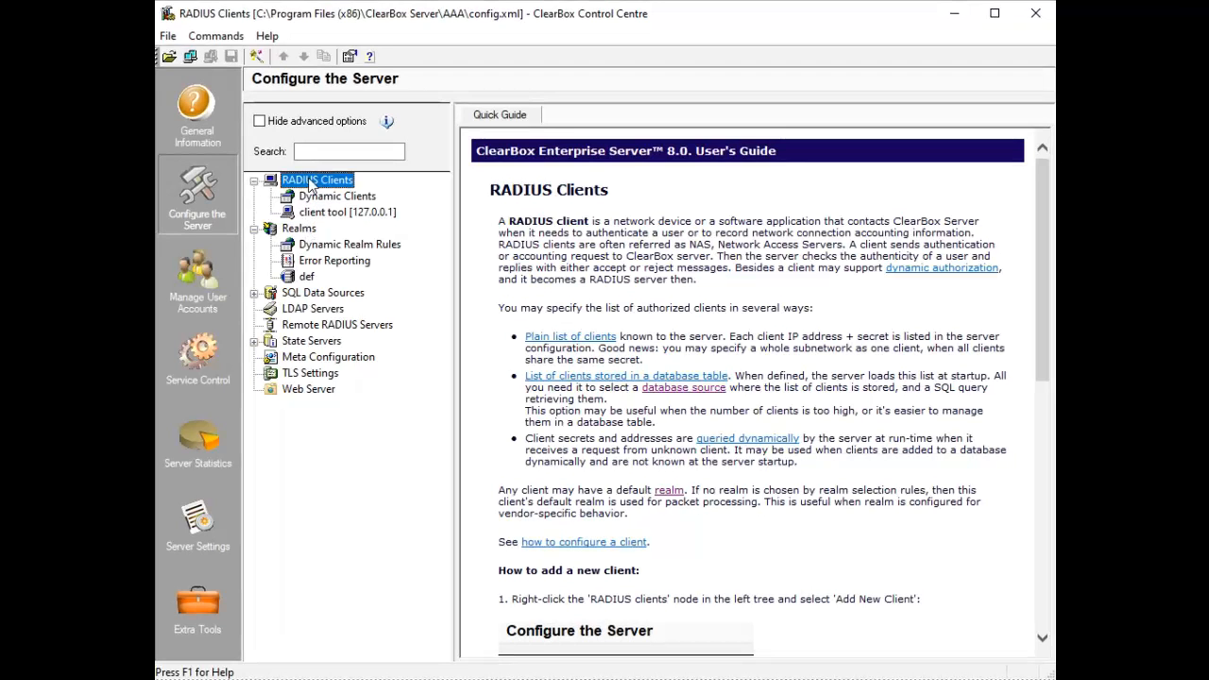
{"action": "left_click", "coordinate": [300, 230]}
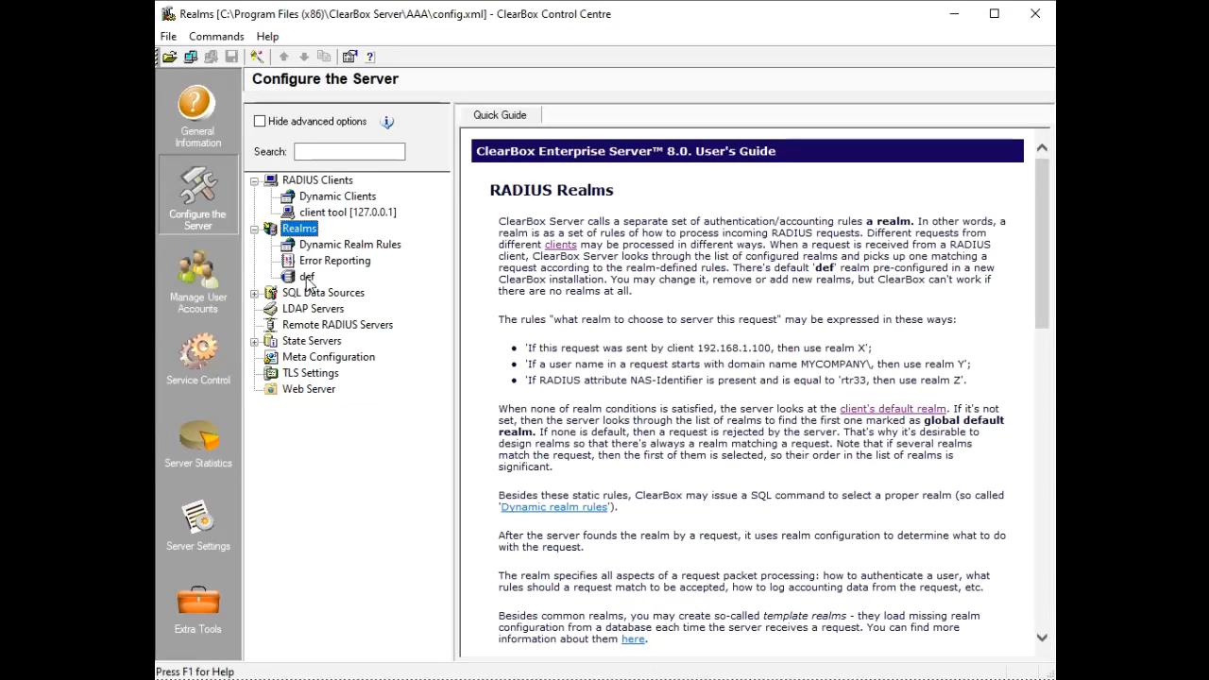
Review the def realm's Authentication, Authorization, Accounting, Packets Logging and 2FA tabs, then expand SQL Data Sources
{"action": "left_click", "coordinate": [307, 278]}
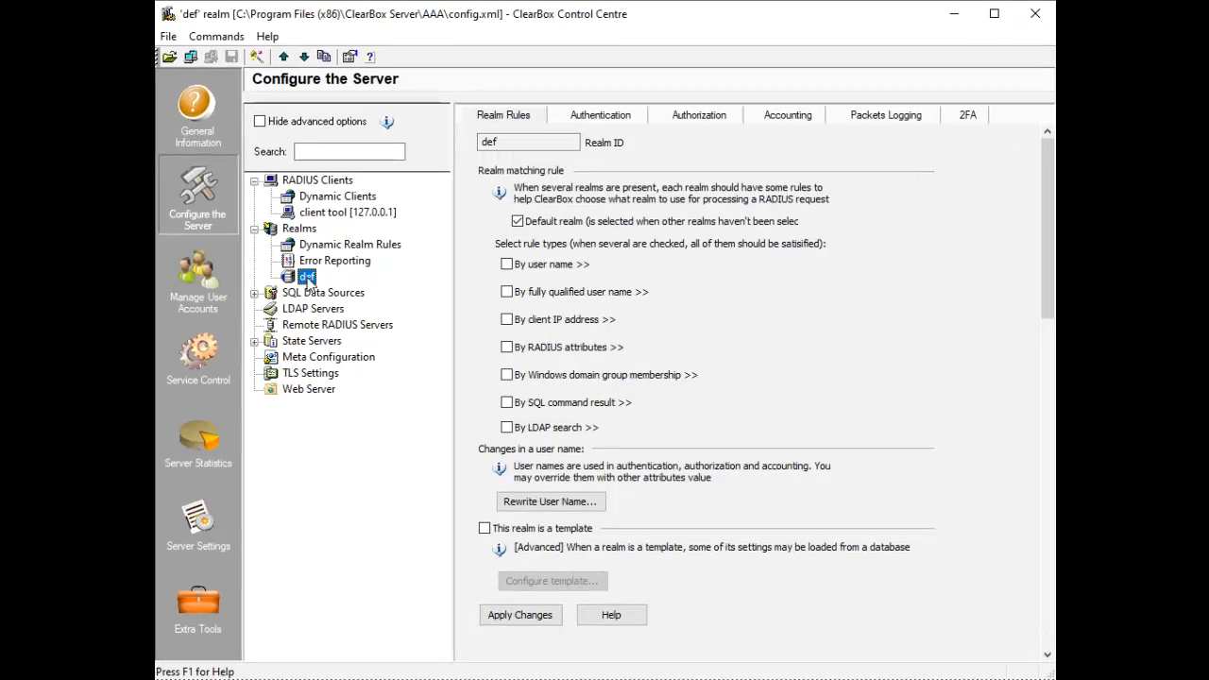
{"action": "left_click", "coordinate": [590, 115]}
{"action": "left_click", "coordinate": [711, 124]}
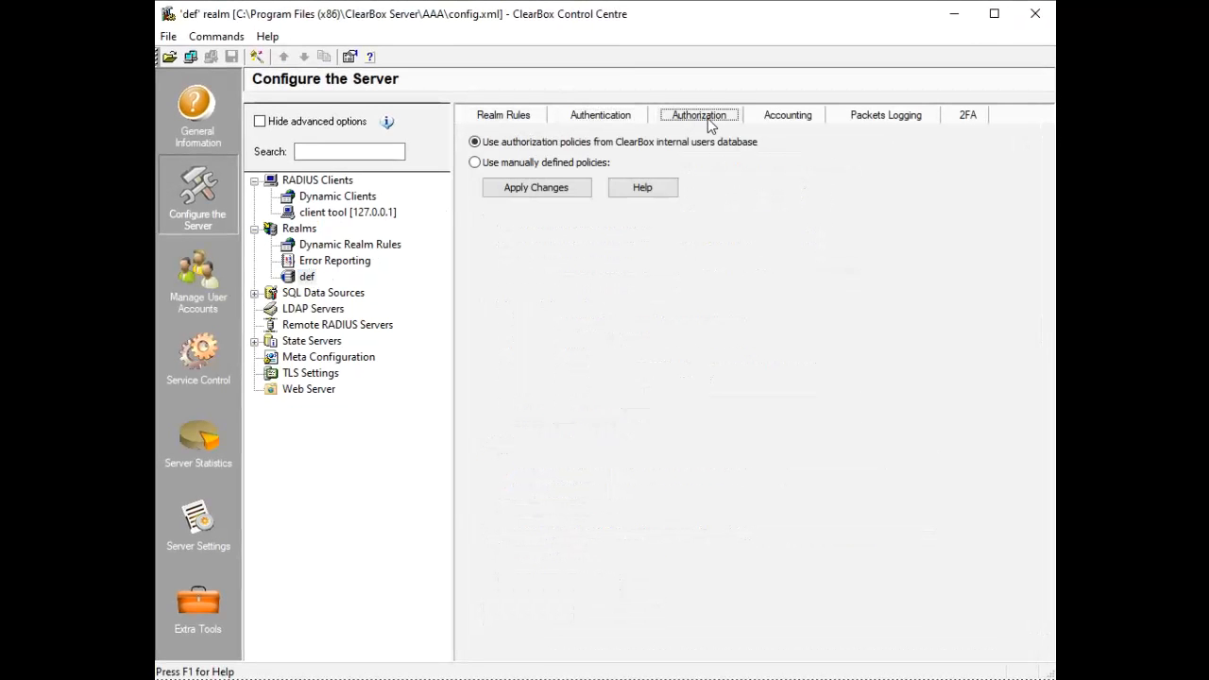
{"action": "left_click", "coordinate": [811, 121]}
{"action": "left_click", "coordinate": [891, 121]}
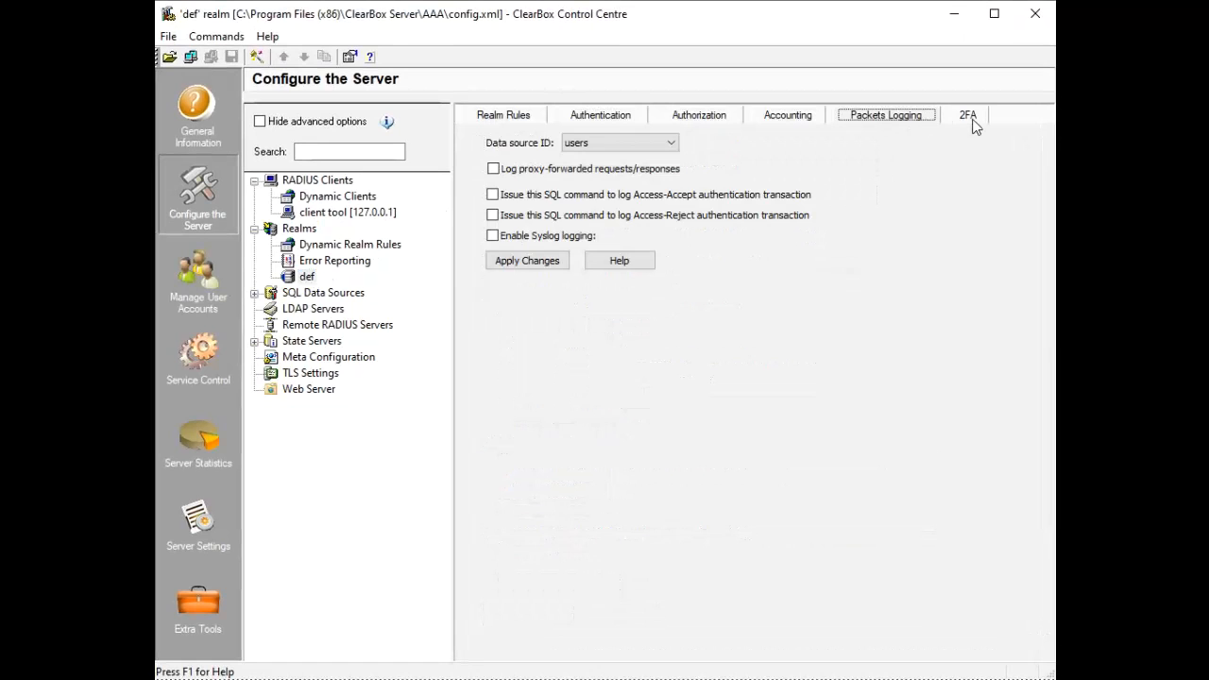
{"action": "left_click", "coordinate": [973, 120]}
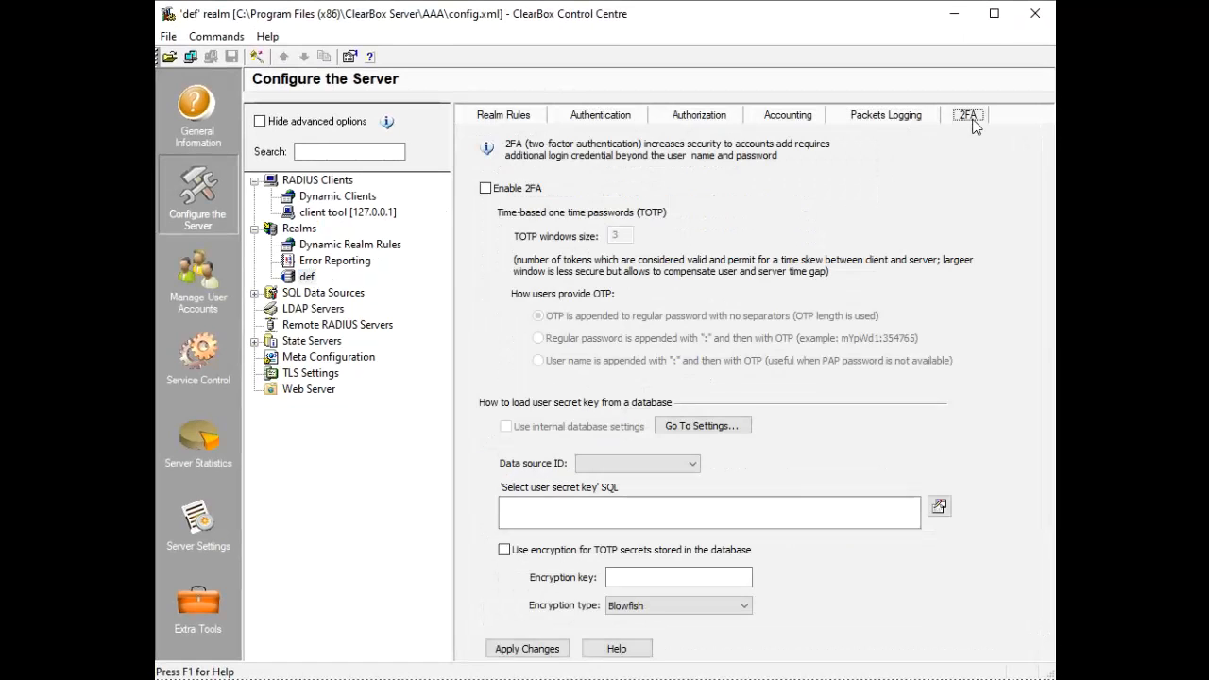
{"action": "double_click", "coordinate": [357, 295]}
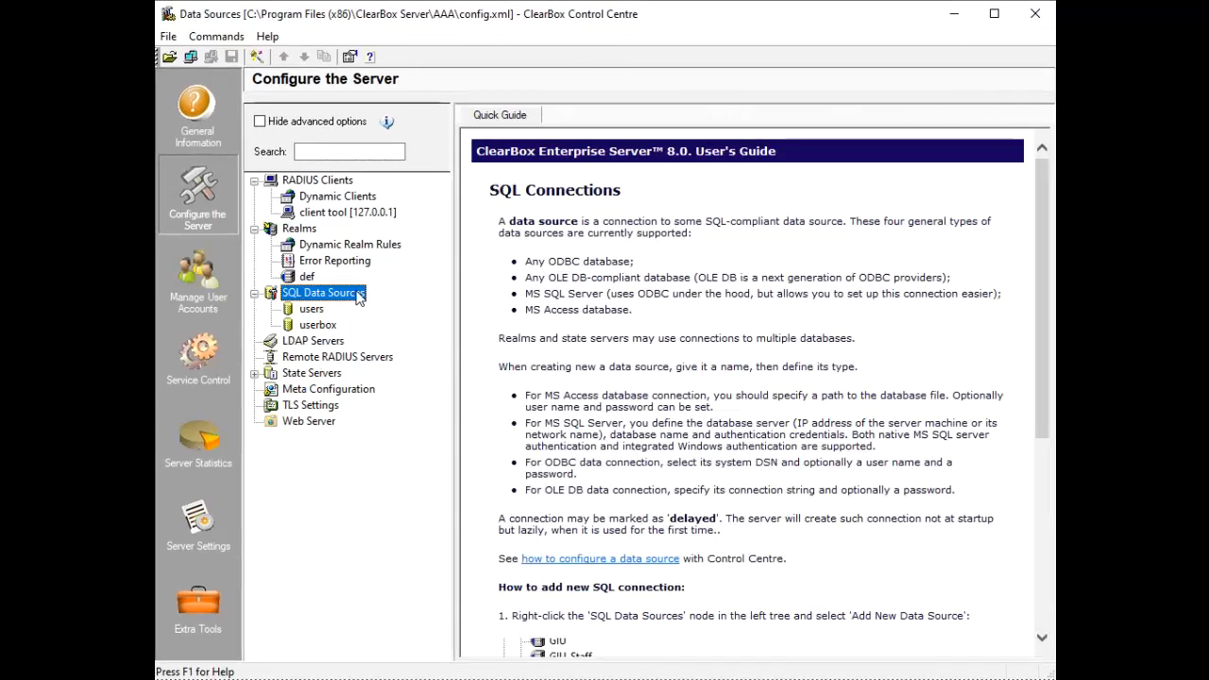
View the userbox data source, LDAP Servers and Remote RADIUS Servers, then open the userbox state server
{"action": "left_click", "coordinate": [327, 327]}
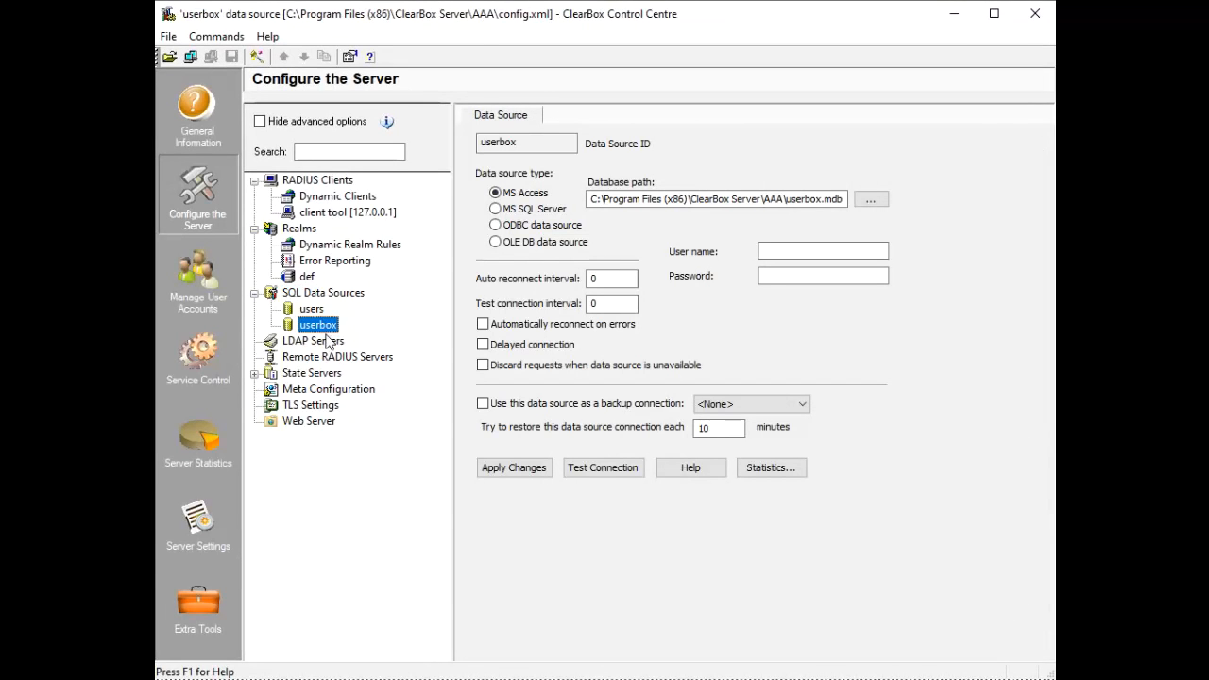
{"action": "left_click", "coordinate": [326, 344]}
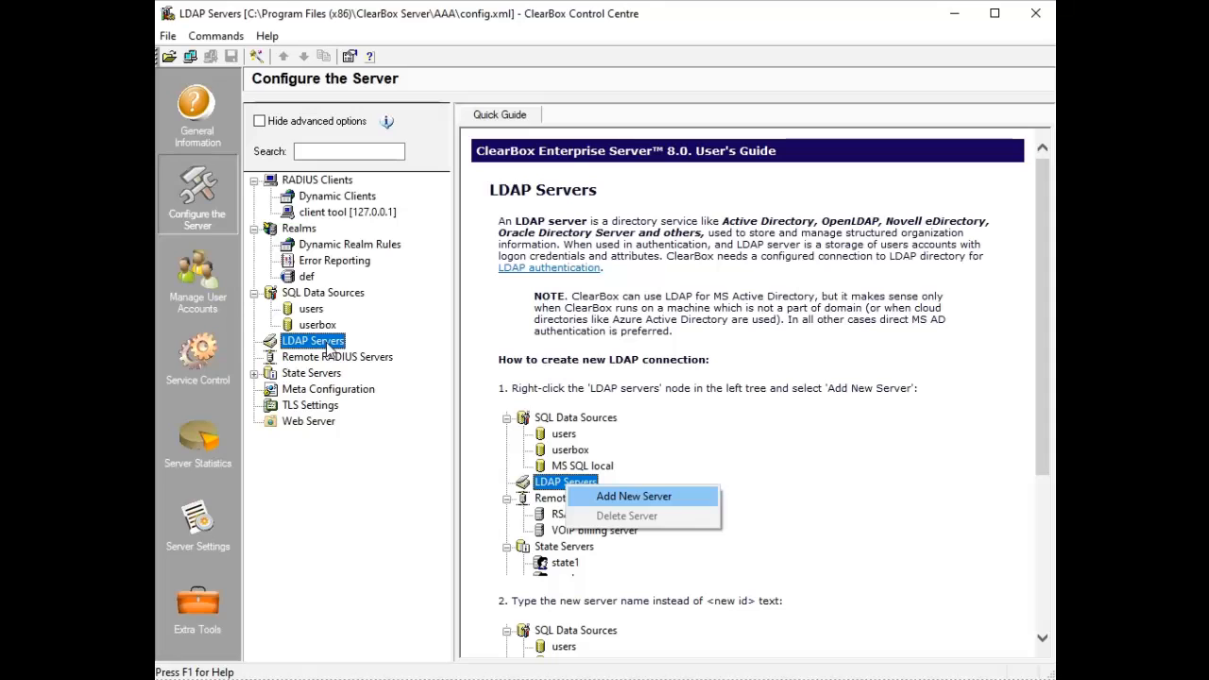
{"action": "left_click", "coordinate": [330, 363]}
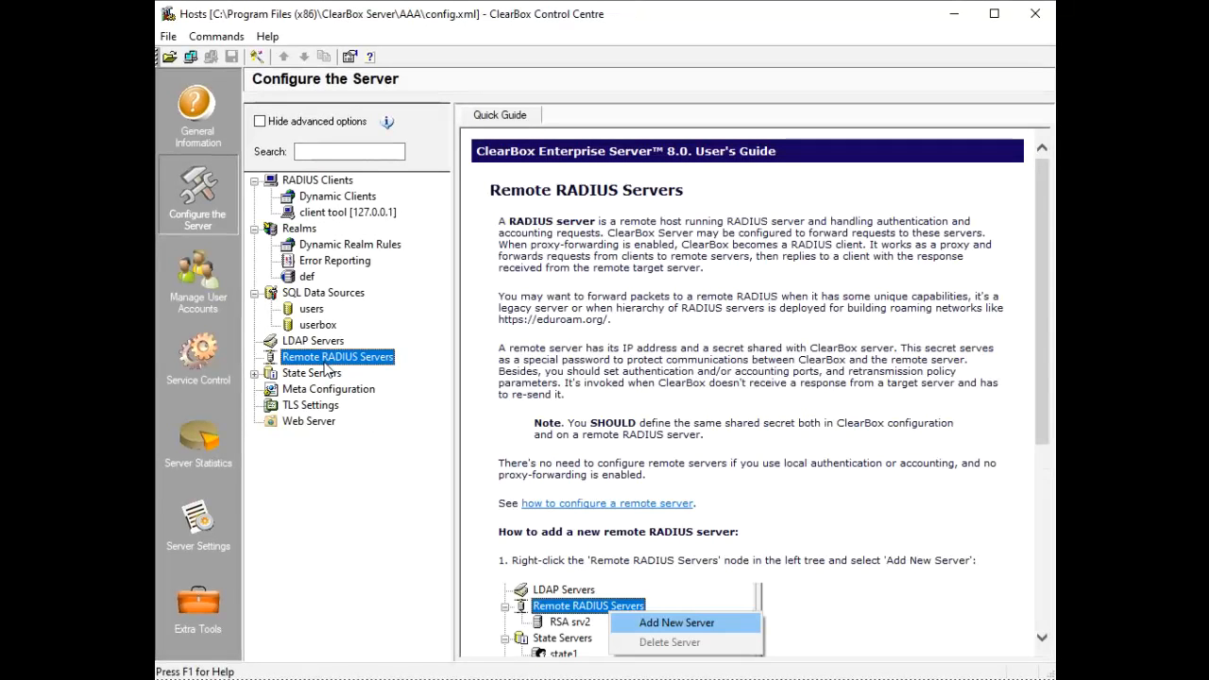
{"action": "left_click", "coordinate": [324, 375]}
{"action": "left_click", "coordinate": [317, 389]}
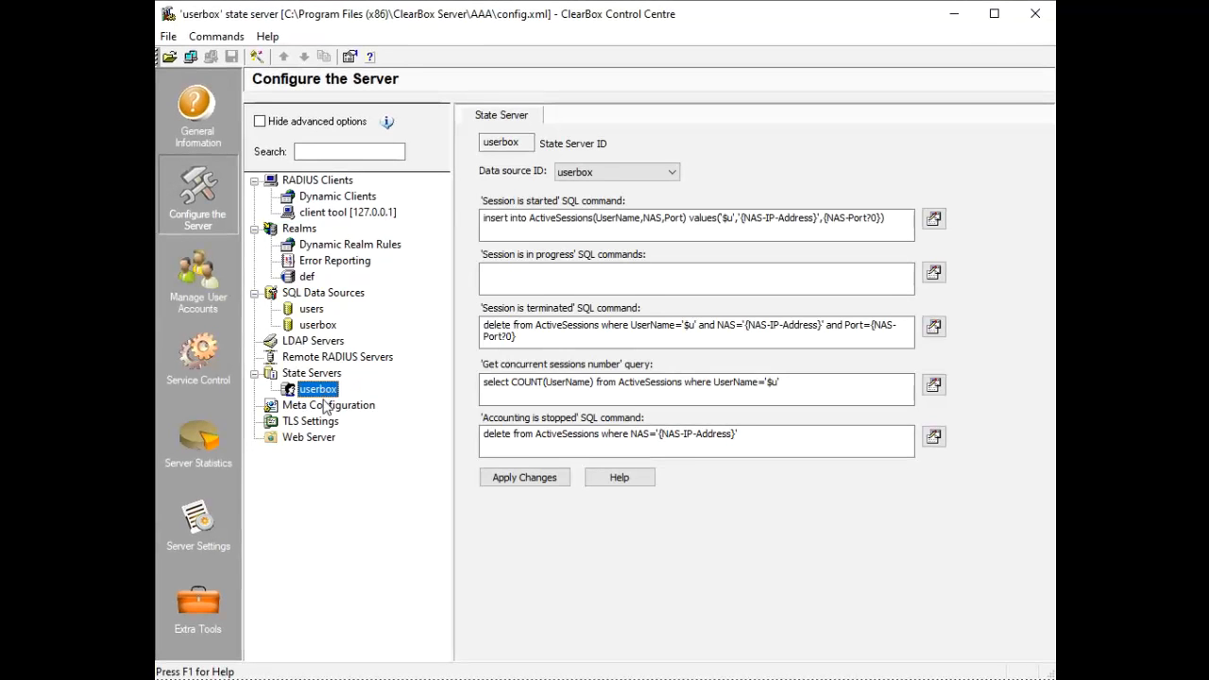
View Meta Configuration, TLS Settings and Web Server pages, then open Manage User Accounts
{"action": "left_click", "coordinate": [326, 405]}
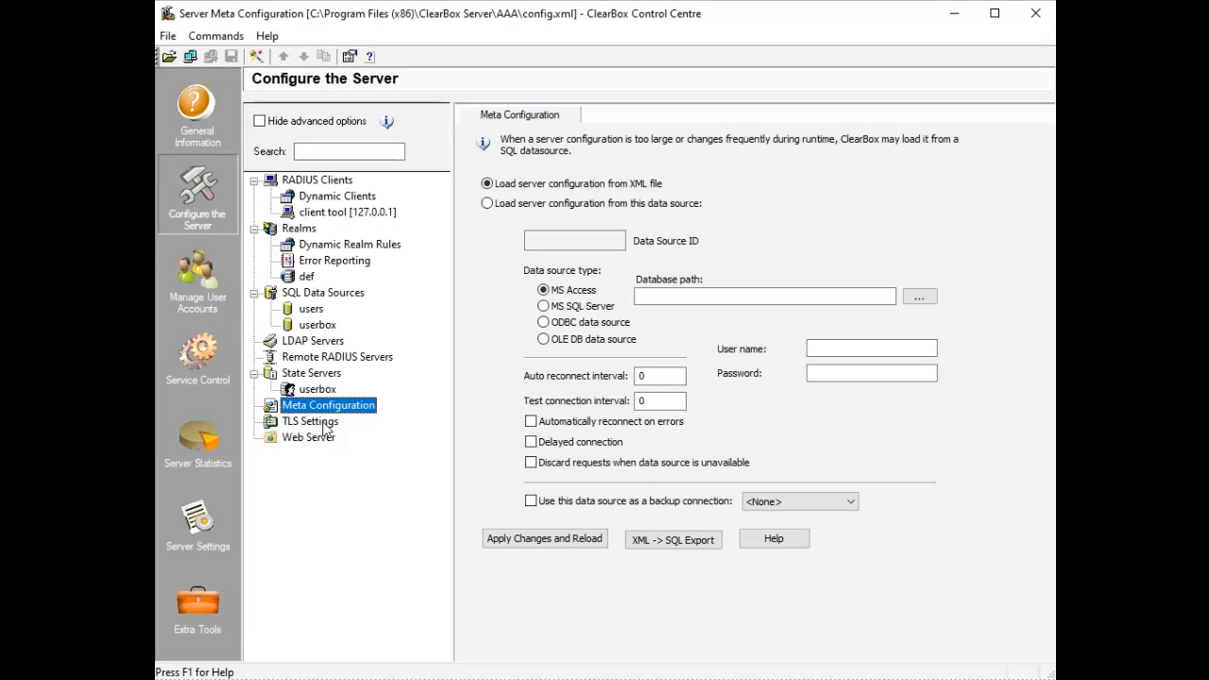
{"action": "left_click", "coordinate": [324, 422]}
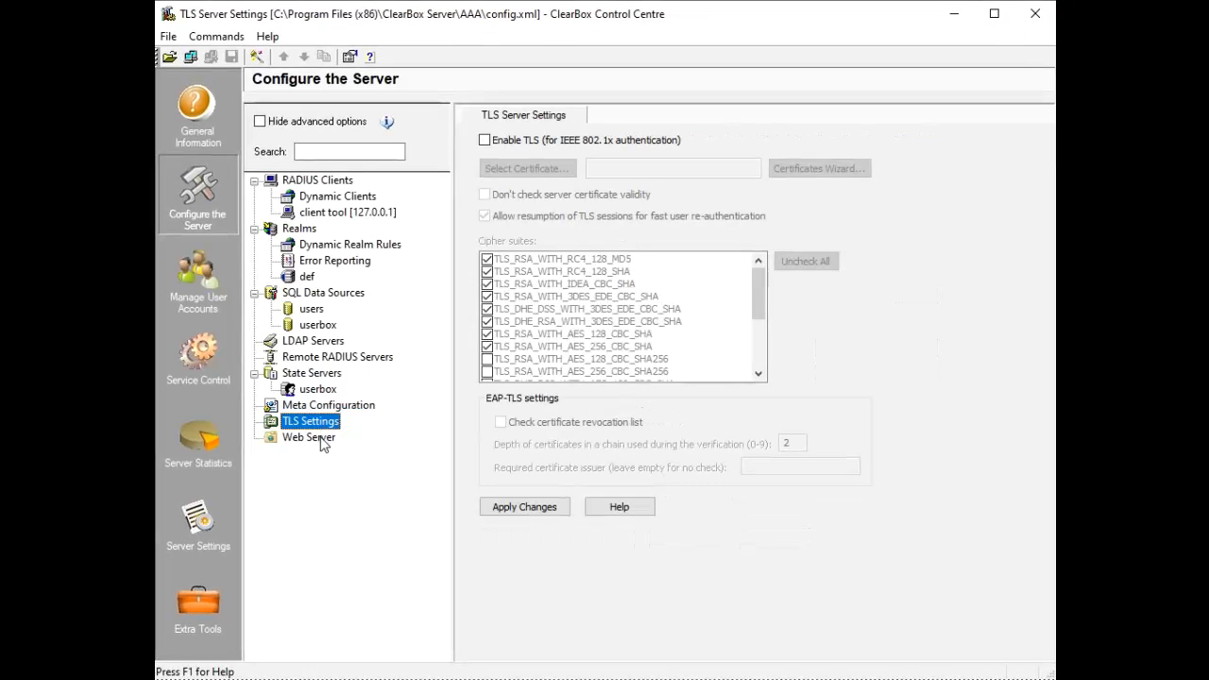
{"action": "left_click", "coordinate": [317, 438]}
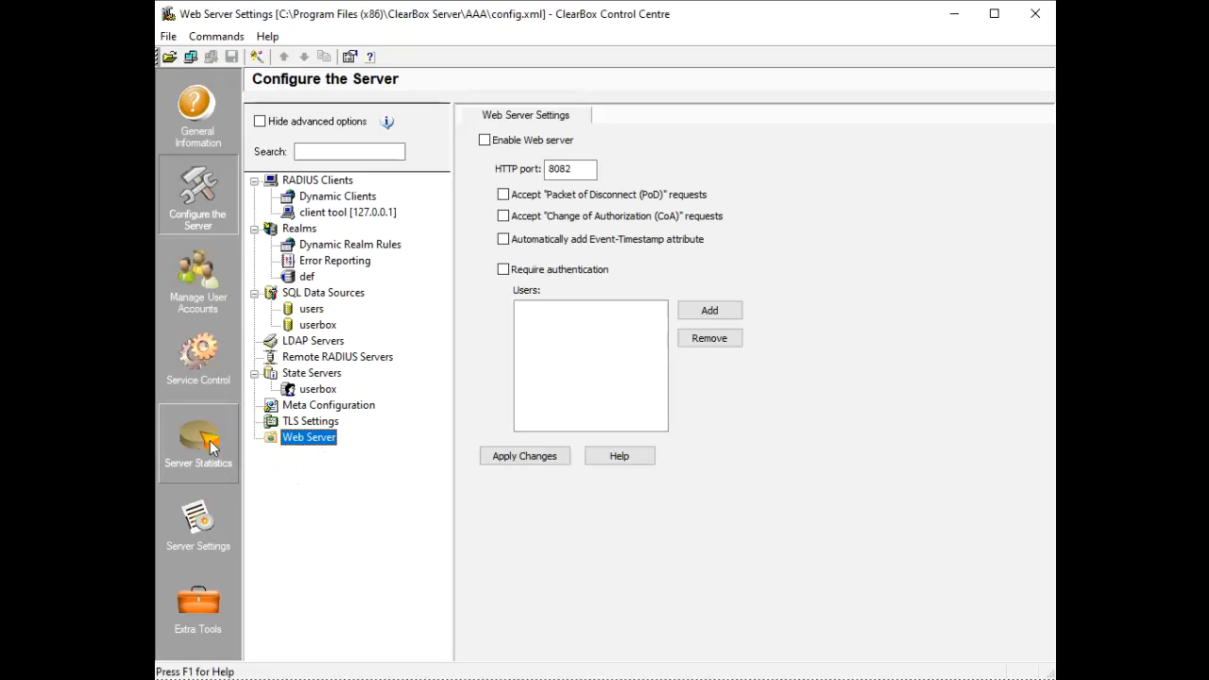
{"action": "left_click", "coordinate": [193, 300]}
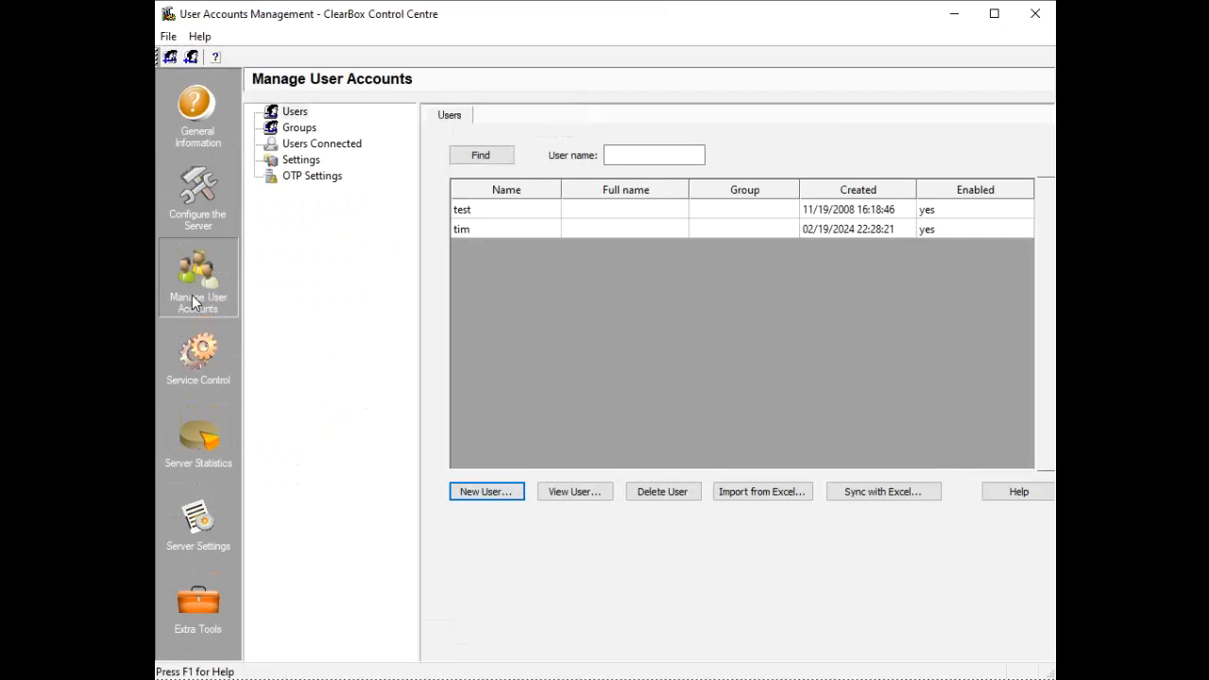
Inspect the test user's account details, return to Users, then view Server Statistics
{"action": "left_click", "coordinate": [481, 214]}
{"action": "double_click", "coordinate": [495, 214]}
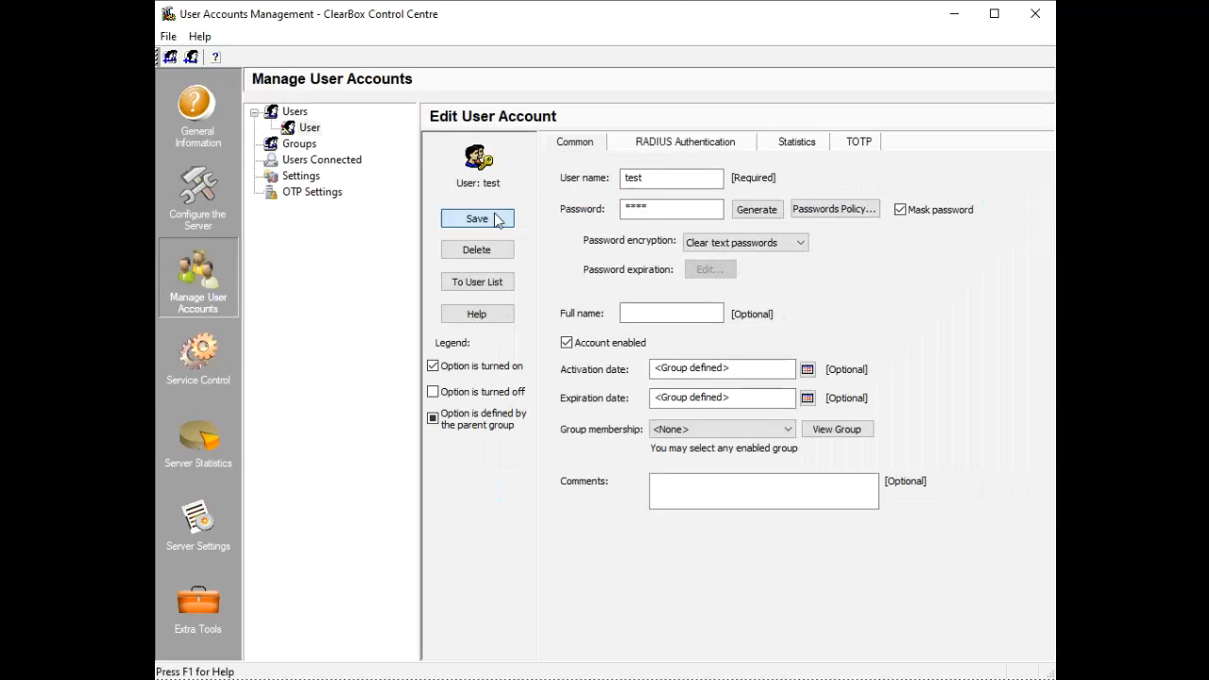
{"action": "left_click", "coordinate": [297, 112]}
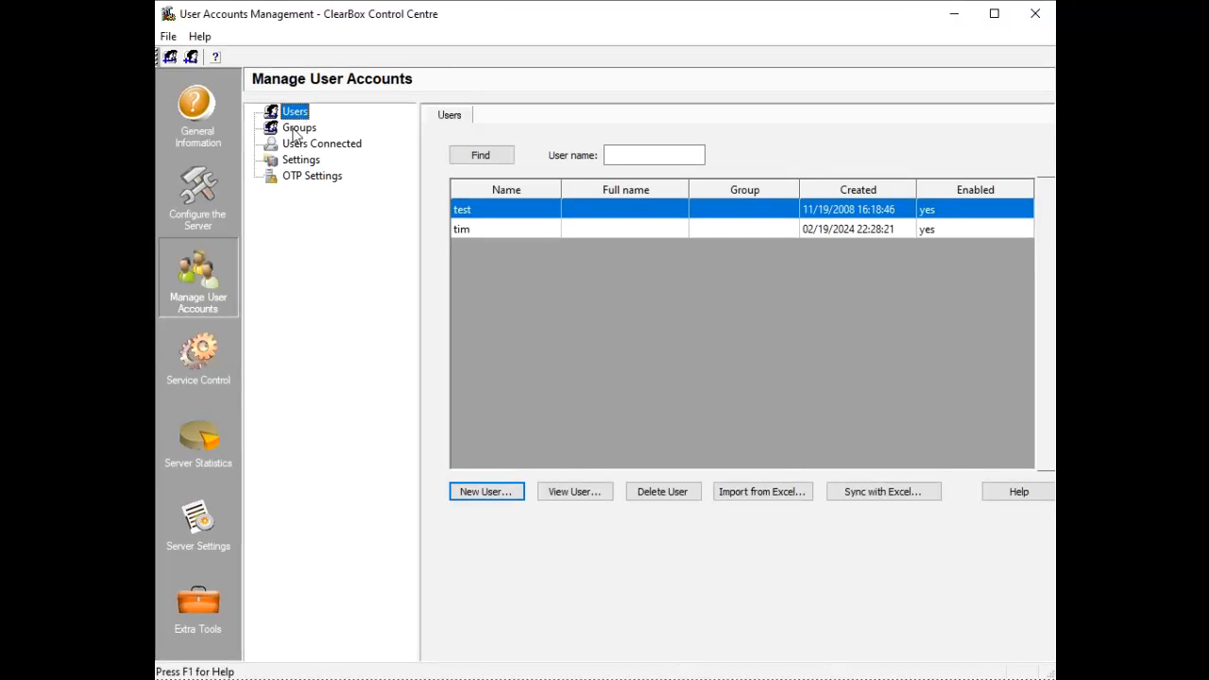
{"action": "left_click", "coordinate": [215, 427]}
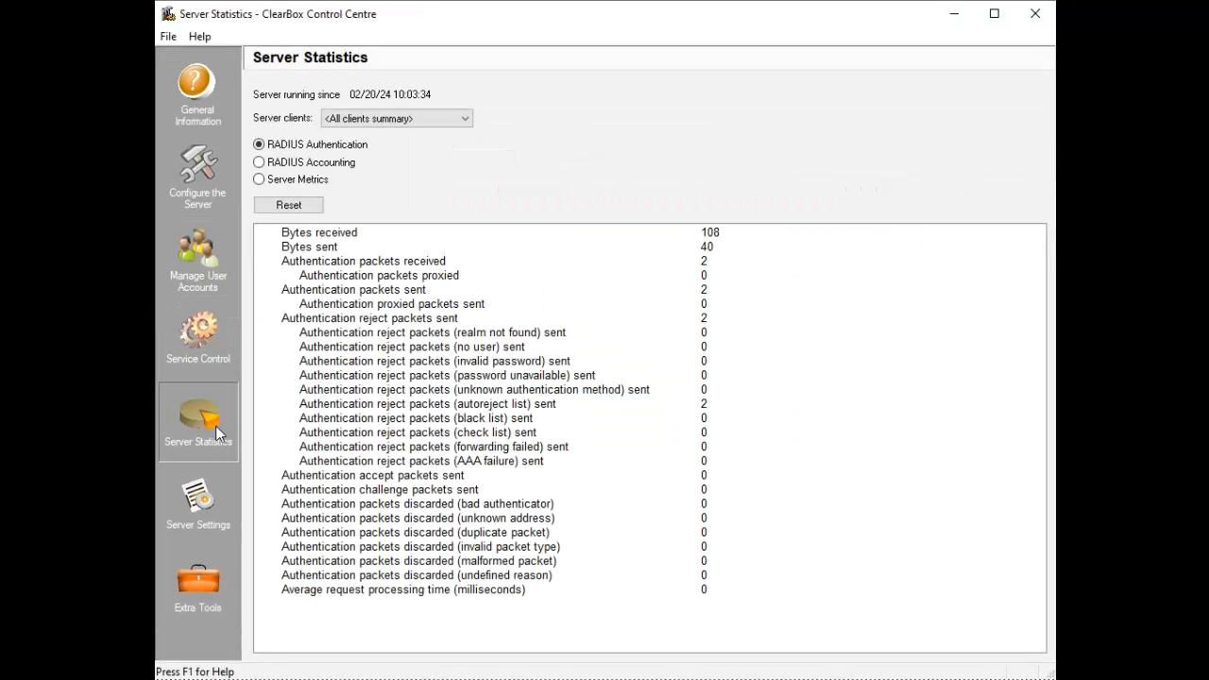
Check Server Settings and the Extra Tools list, then return to Configure the Server
{"action": "left_click", "coordinate": [199, 515]}
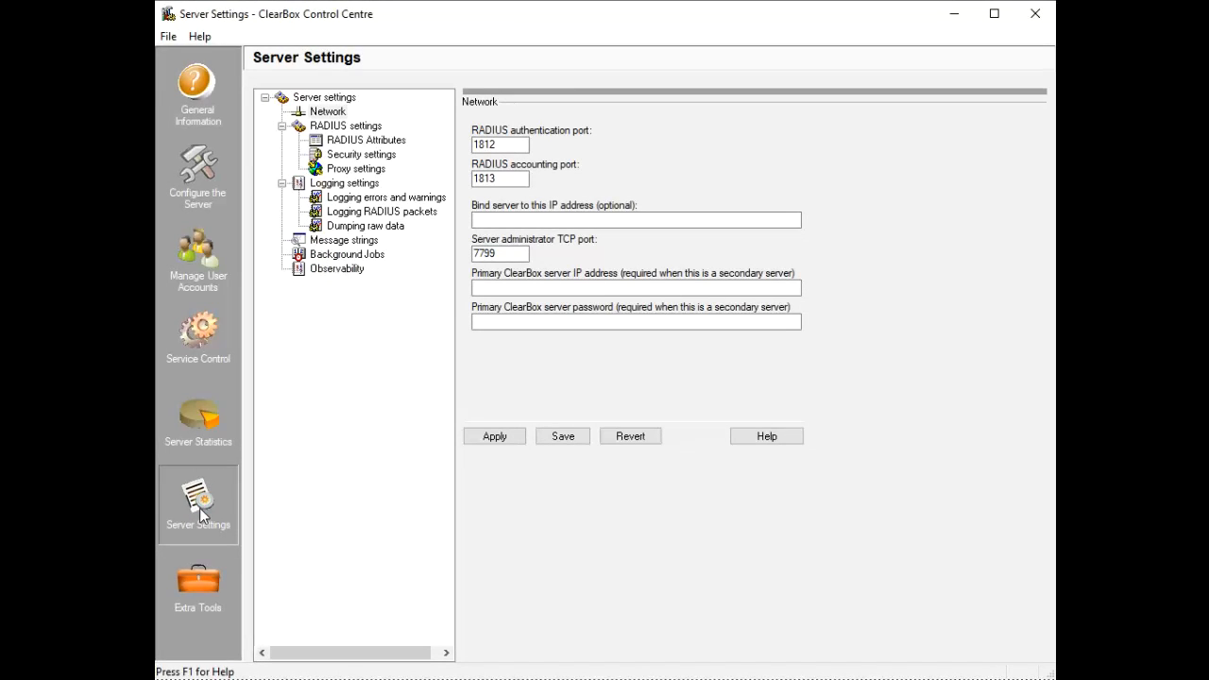
{"action": "left_click", "coordinate": [190, 578]}
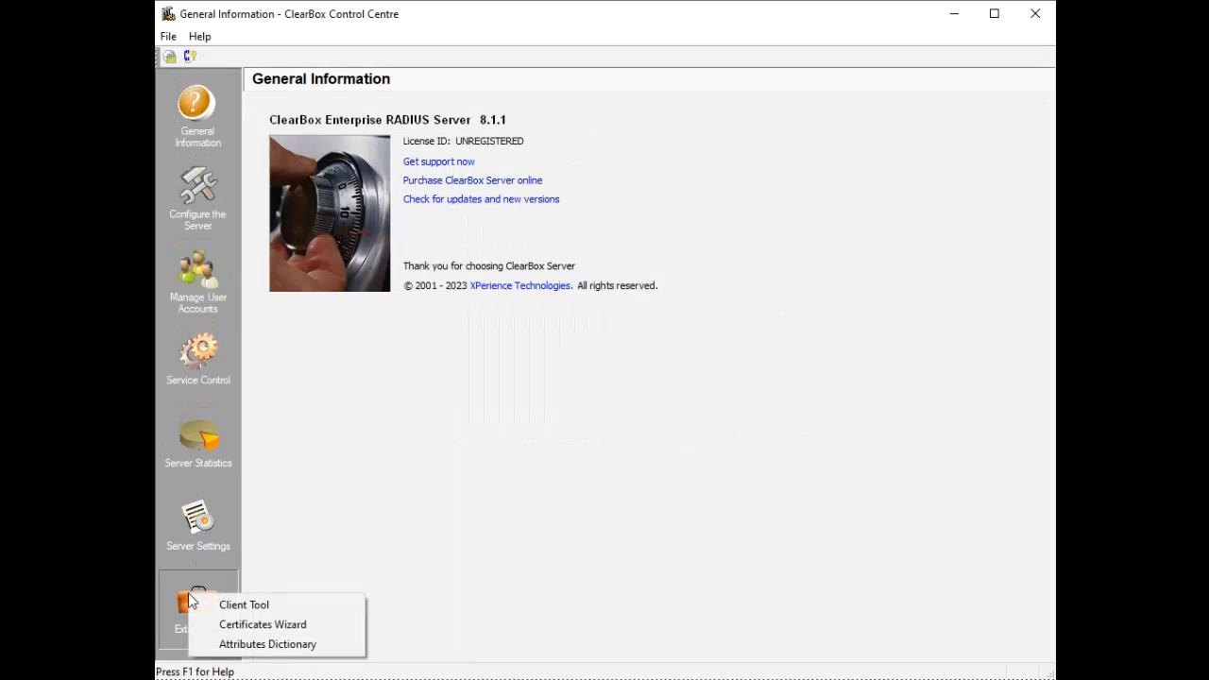
{"action": "left_click", "coordinate": [324, 564]}
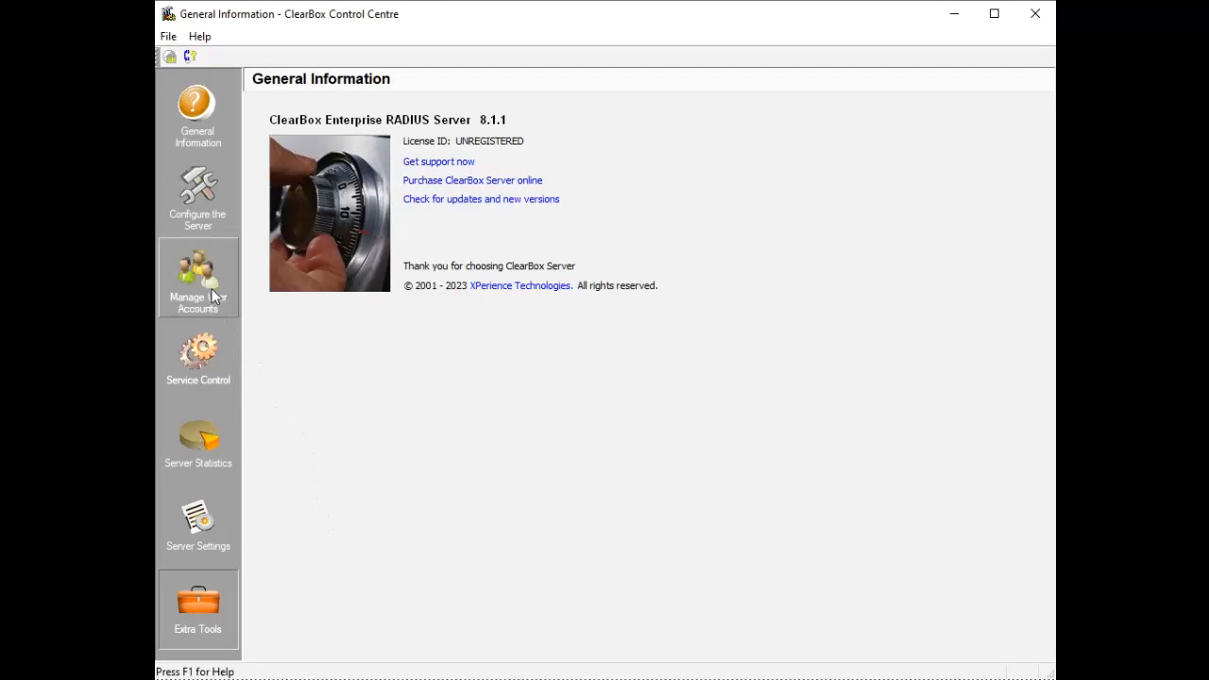
{"action": "left_click", "coordinate": [192, 227]}
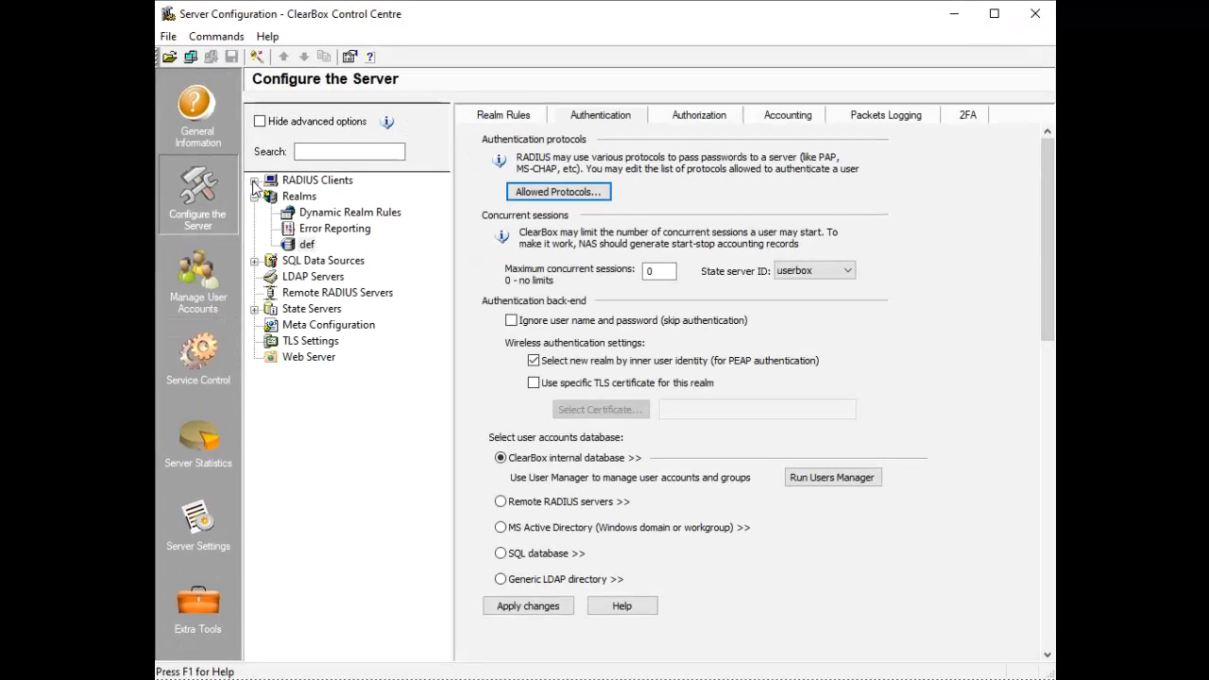
Add RADIUS client 'my access point' with IP 192.168.100.23 and a shared secret, then apply changes
{"action": "left_click", "coordinate": [292, 181]}
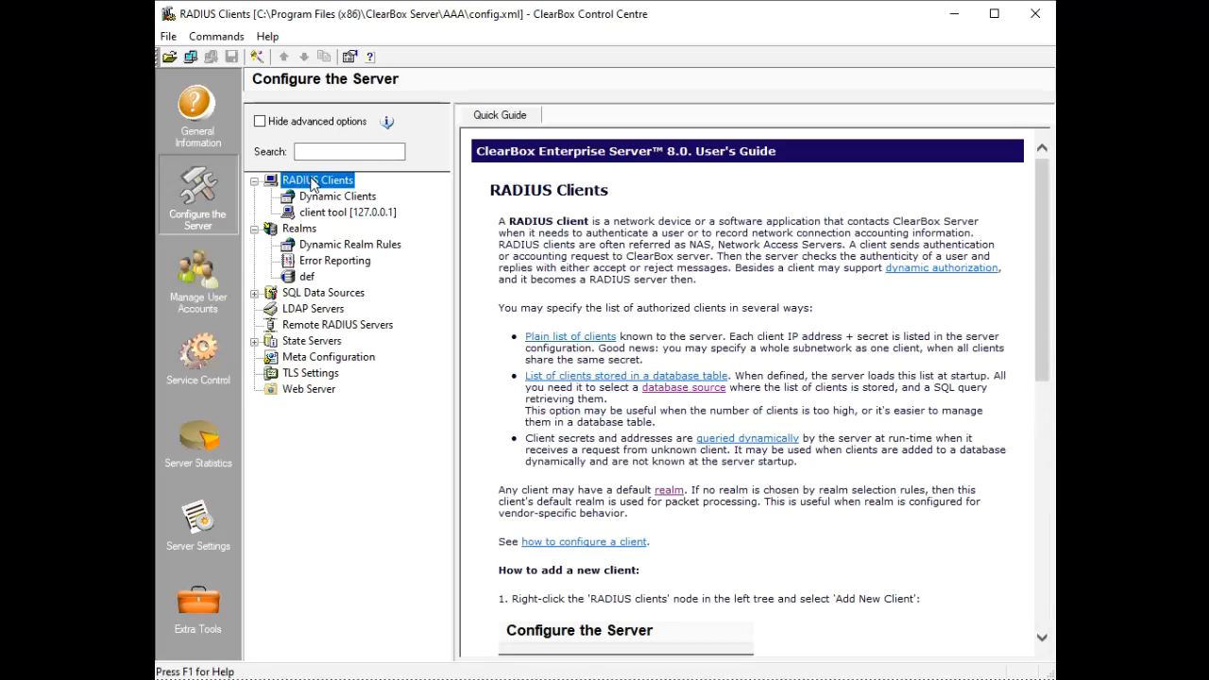
{"action": "right_click", "coordinate": [311, 184]}
{"action": "left_click", "coordinate": [332, 188]}
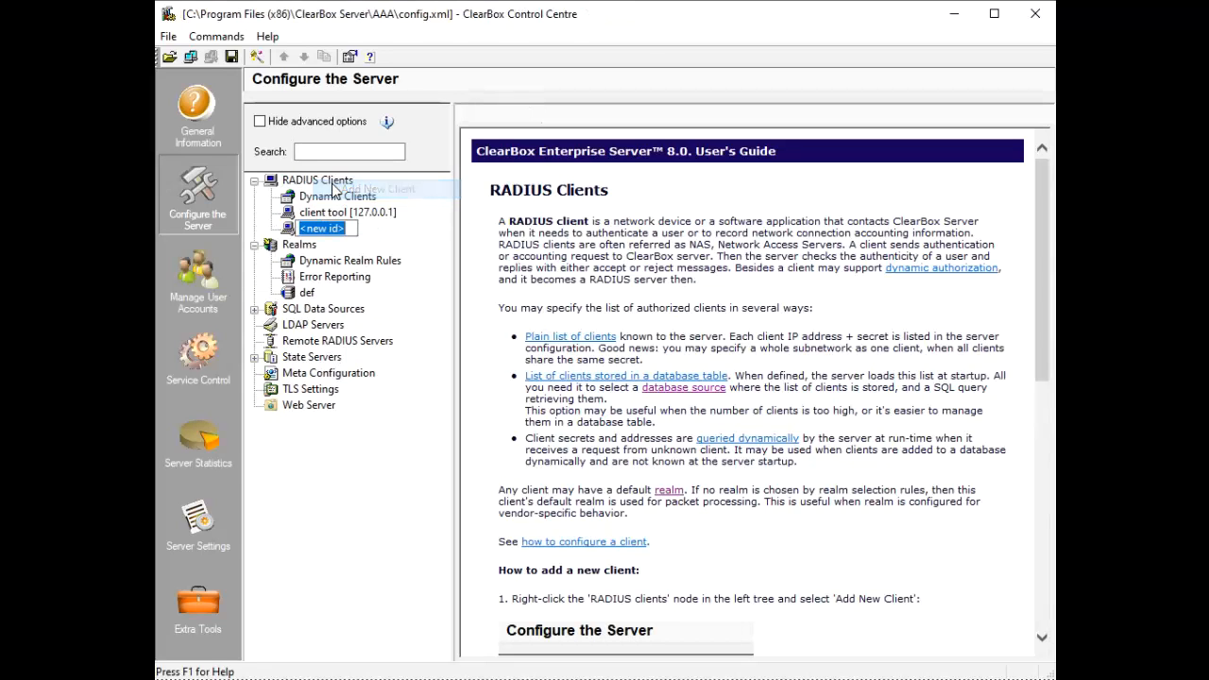
{"action": "type", "text": "my"}
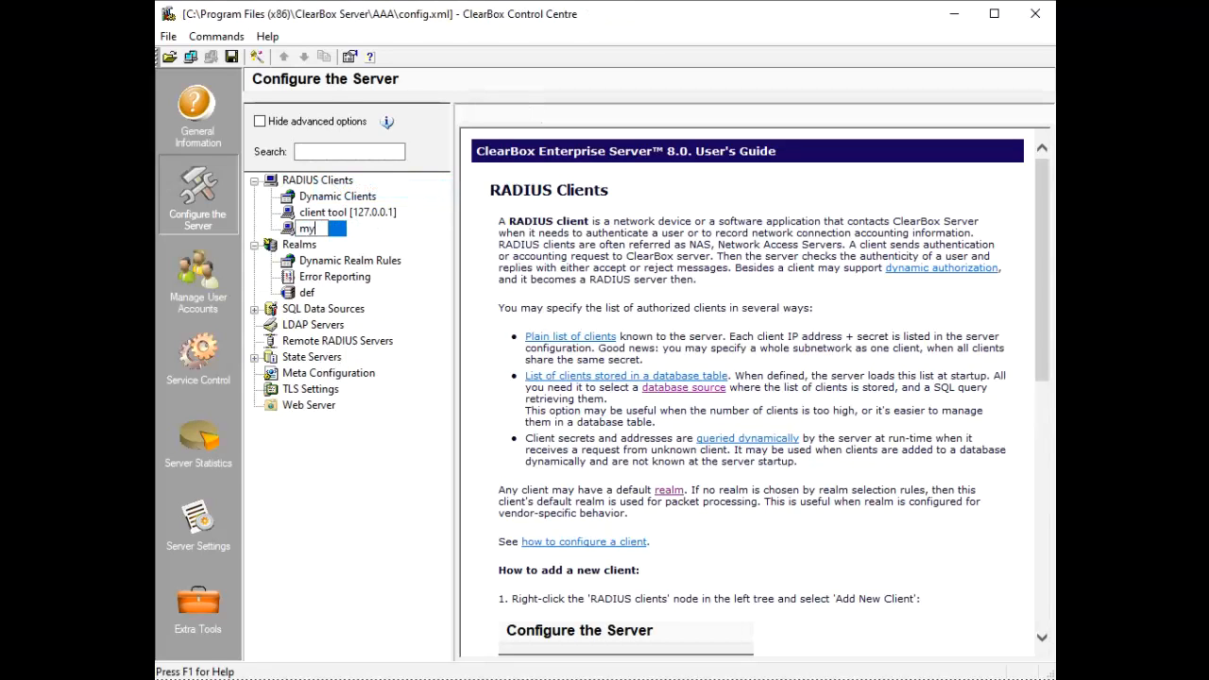
{"action": "type", "text": " access point"}
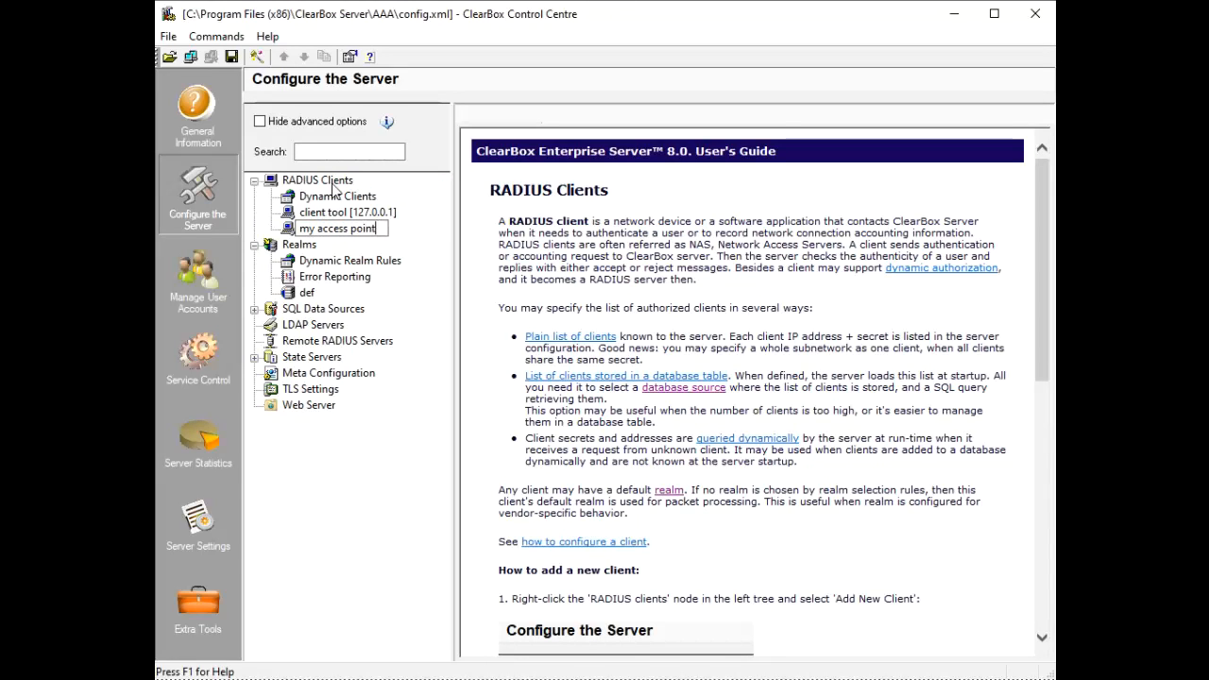
{"action": "key", "text": "Return"}
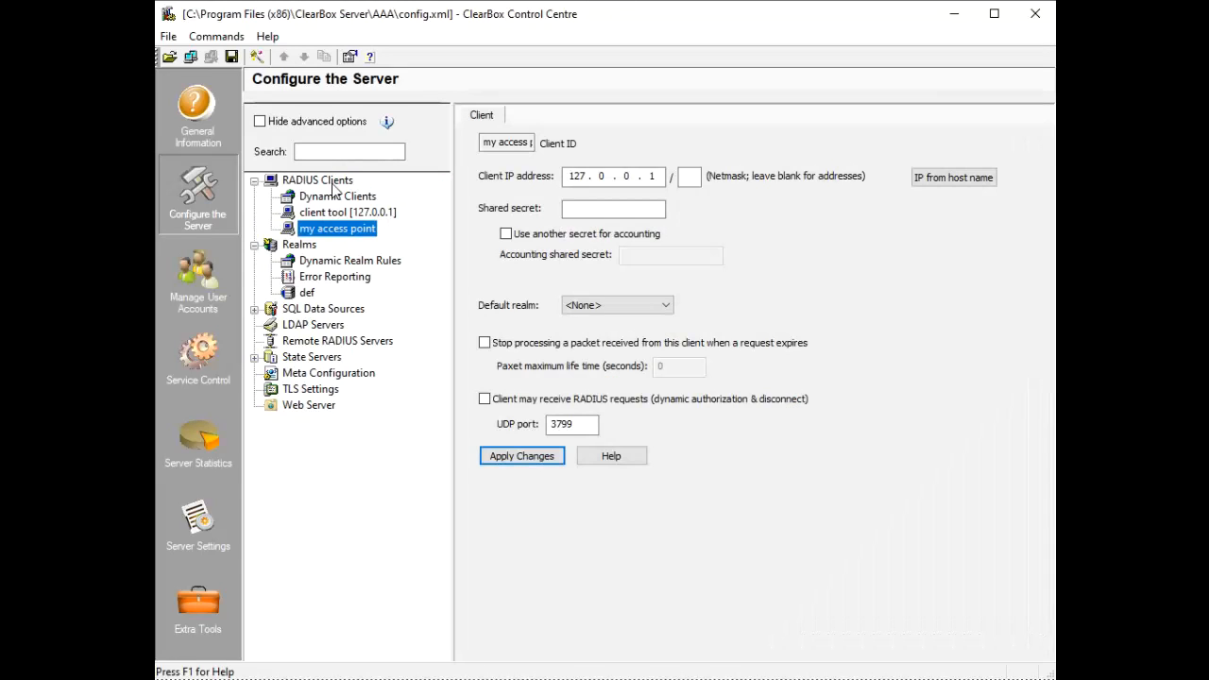
{"action": "left_click", "coordinate": [583, 177]}
{"action": "type", "text": "192 . "}
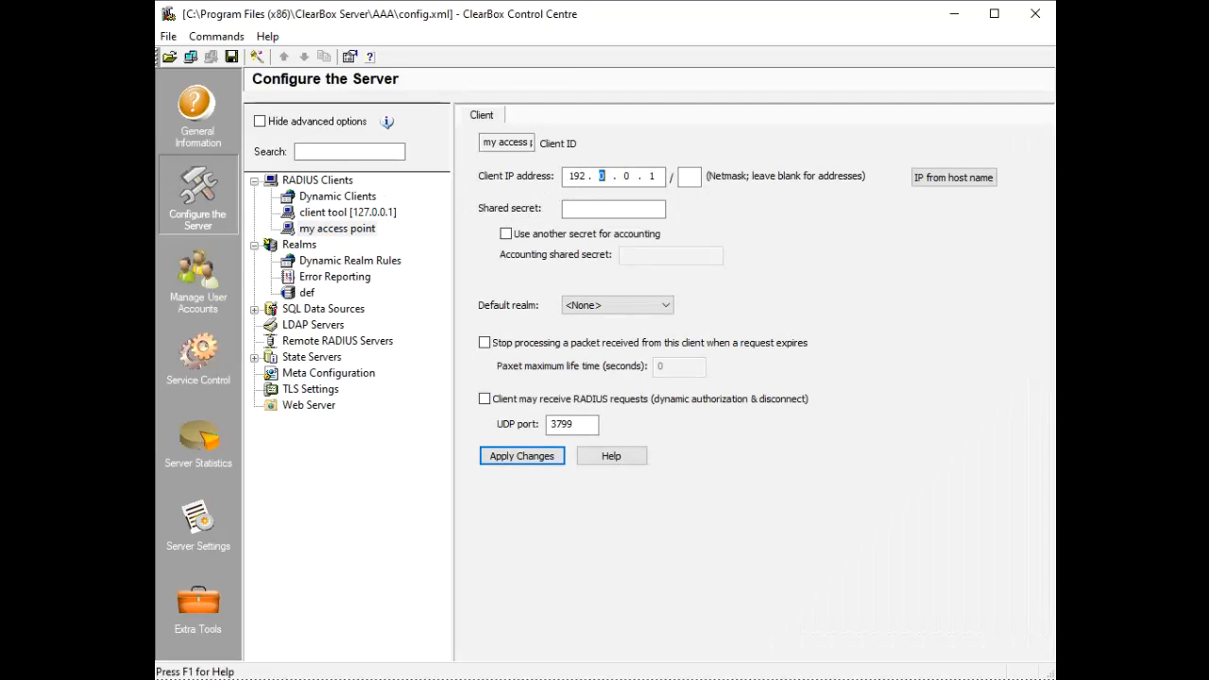
{"action": "type", "text": "168 . 100 . 23"}
{"action": "left_click", "coordinate": [579, 205]}
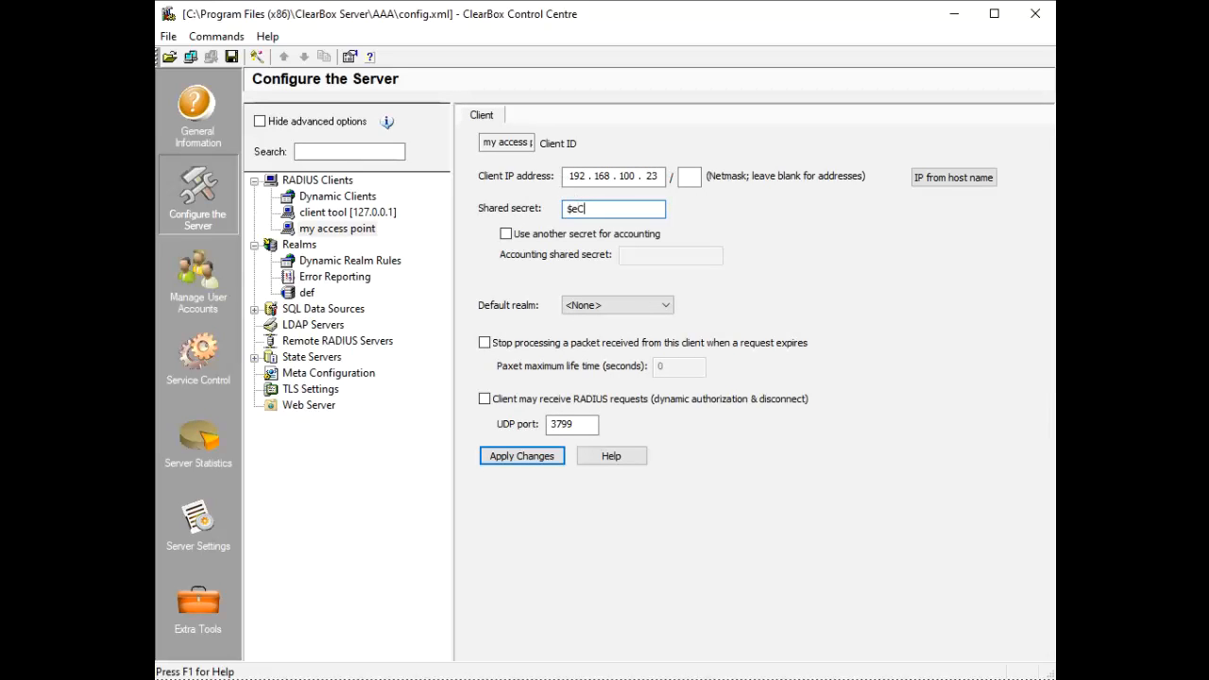
{"action": "left_click", "coordinate": [523, 456]}
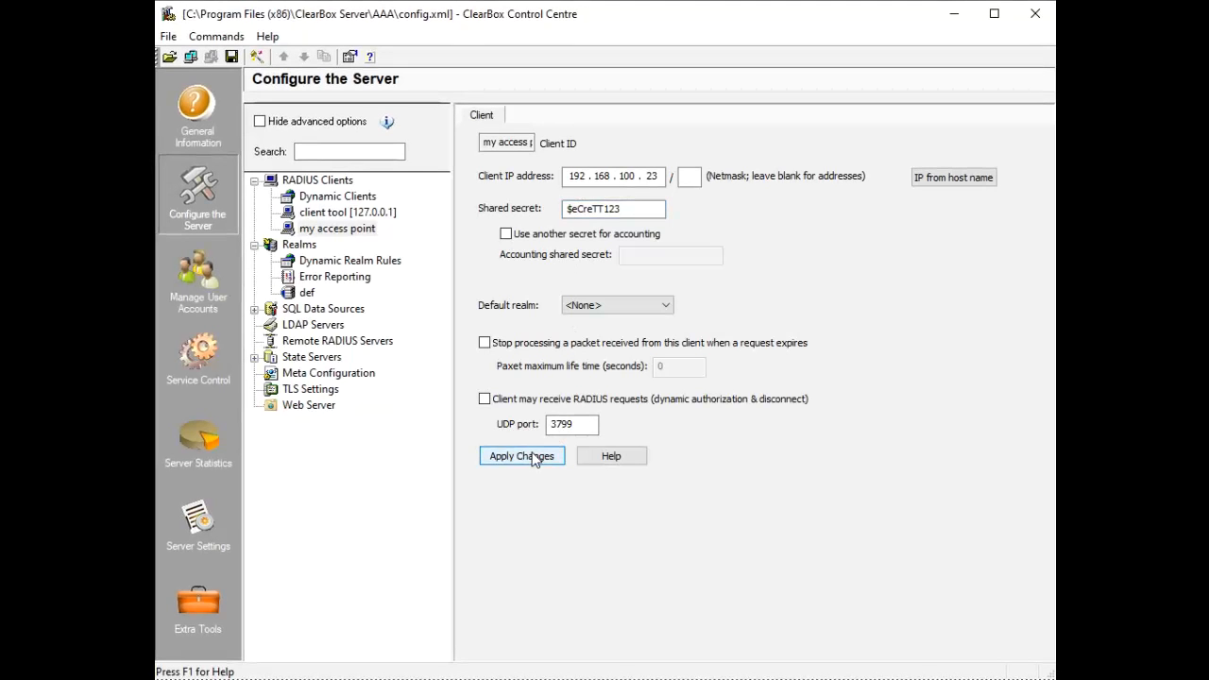
Save the server configuration and move to the Service Control page
{"action": "left_click", "coordinate": [232, 57]}
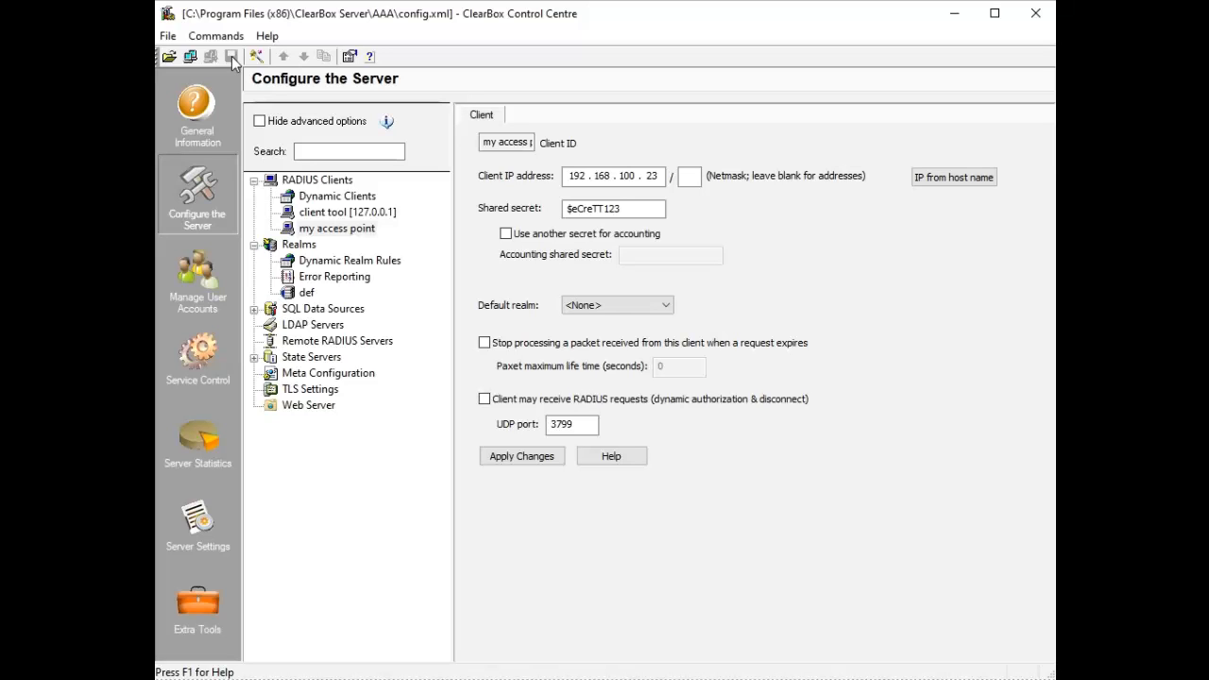
{"action": "left_click", "coordinate": [232, 56]}
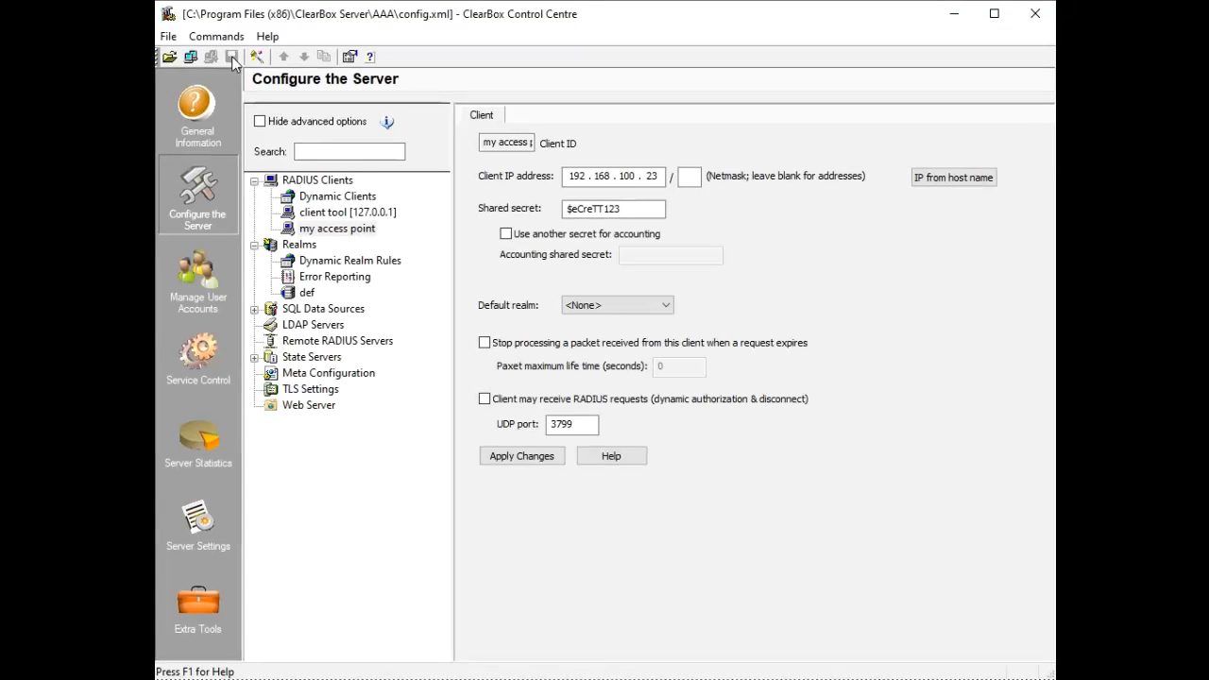
{"action": "left_click", "coordinate": [200, 361]}
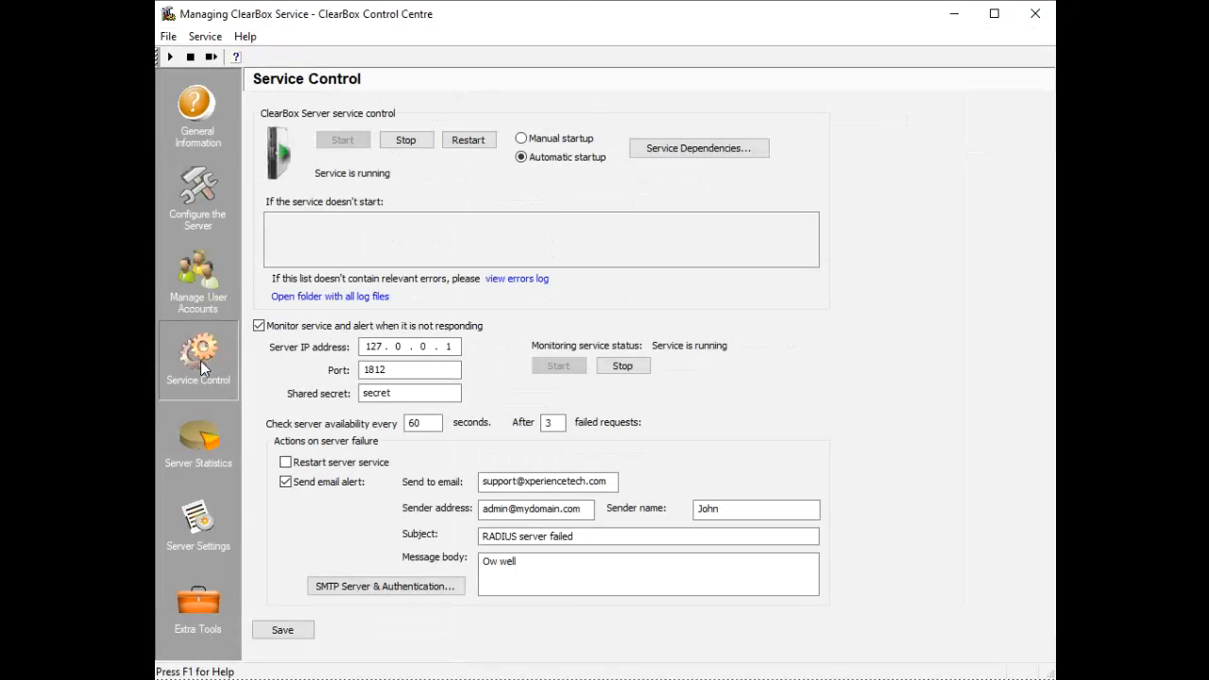
Restart the ClearBox Server service and go to User Accounts Management
{"action": "left_click", "coordinate": [461, 142]}
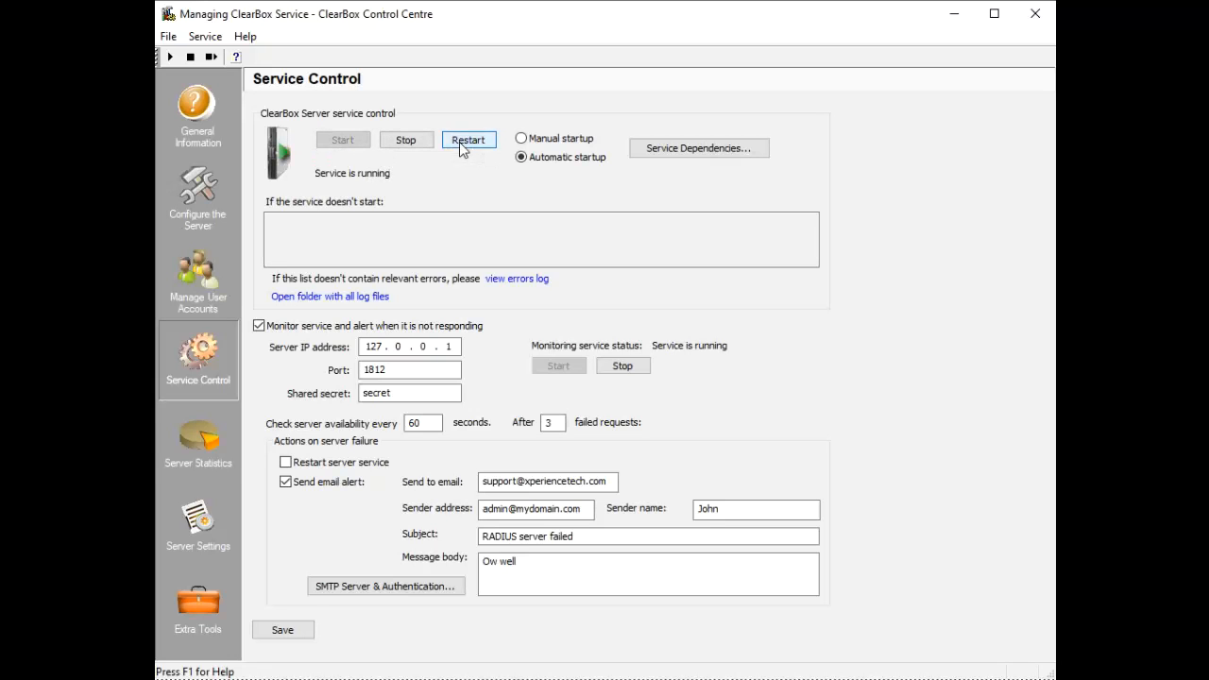
{"action": "left_click", "coordinate": [198, 271]}
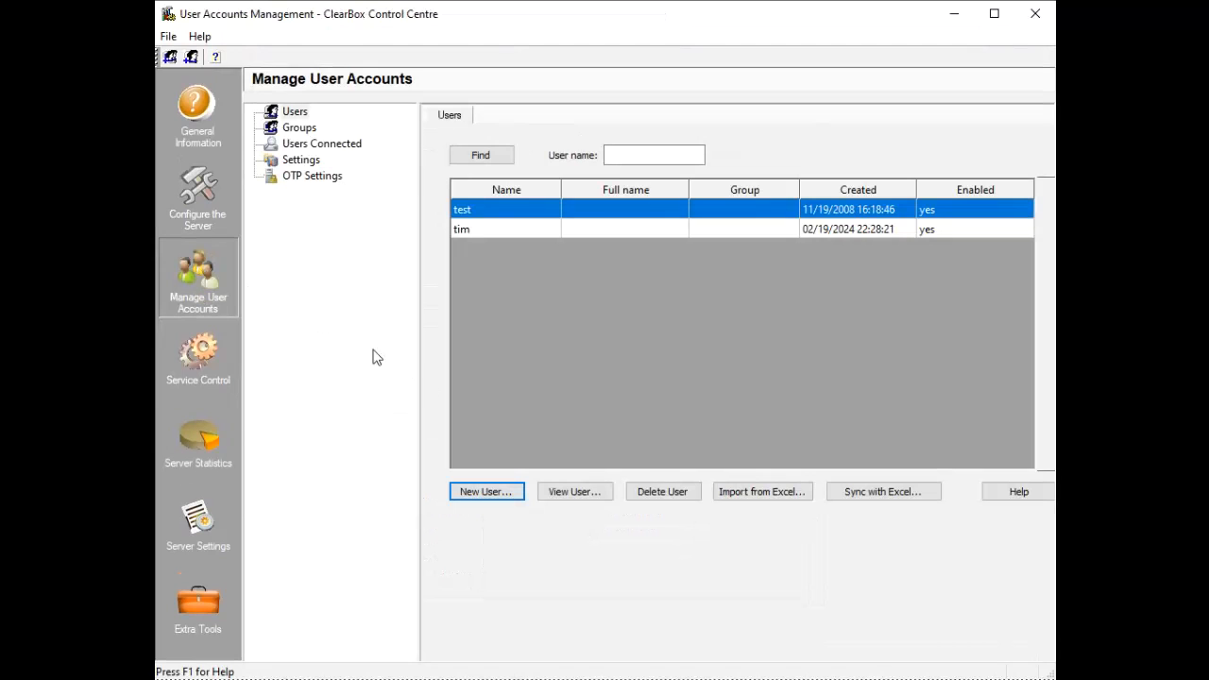
Add user 'mike' with a generated, unmasked password, save it, and return to General Information
{"action": "left_click", "coordinate": [480, 493]}
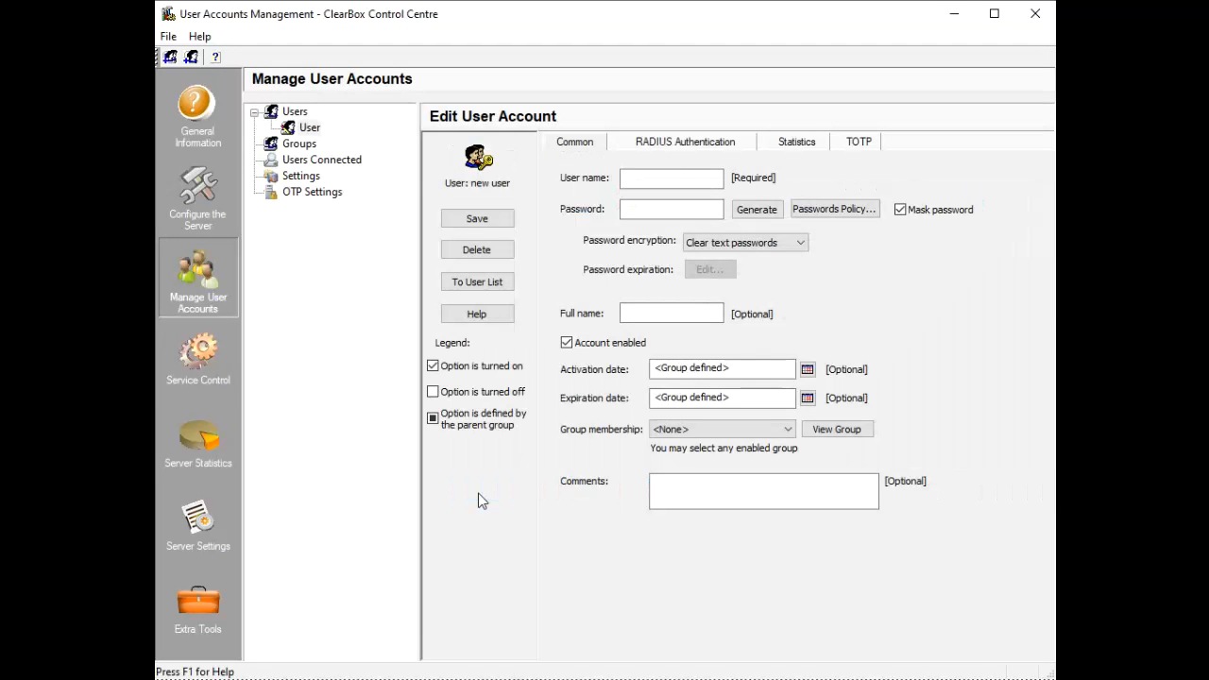
{"action": "left_click", "coordinate": [625, 177]}
{"action": "type", "text": "mike"}
{"action": "left_click", "coordinate": [764, 211]}
{"action": "left_click", "coordinate": [904, 214]}
{"action": "left_click", "coordinate": [478, 219]}
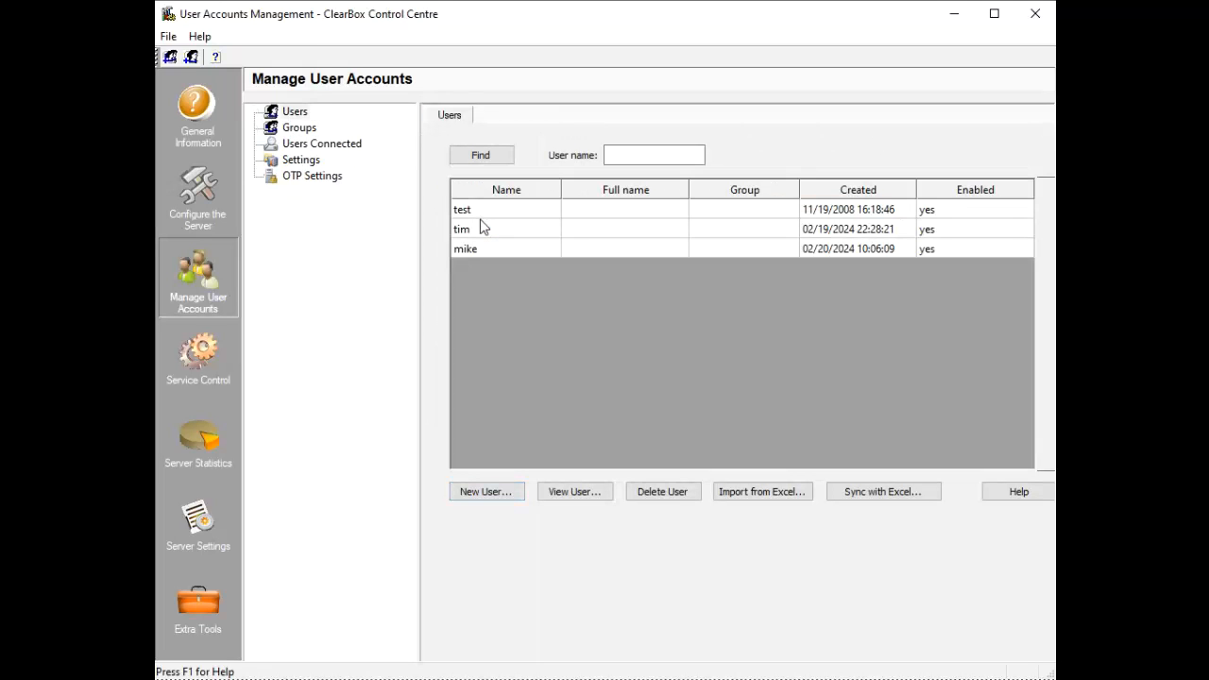
{"action": "left_click", "coordinate": [225, 138]}
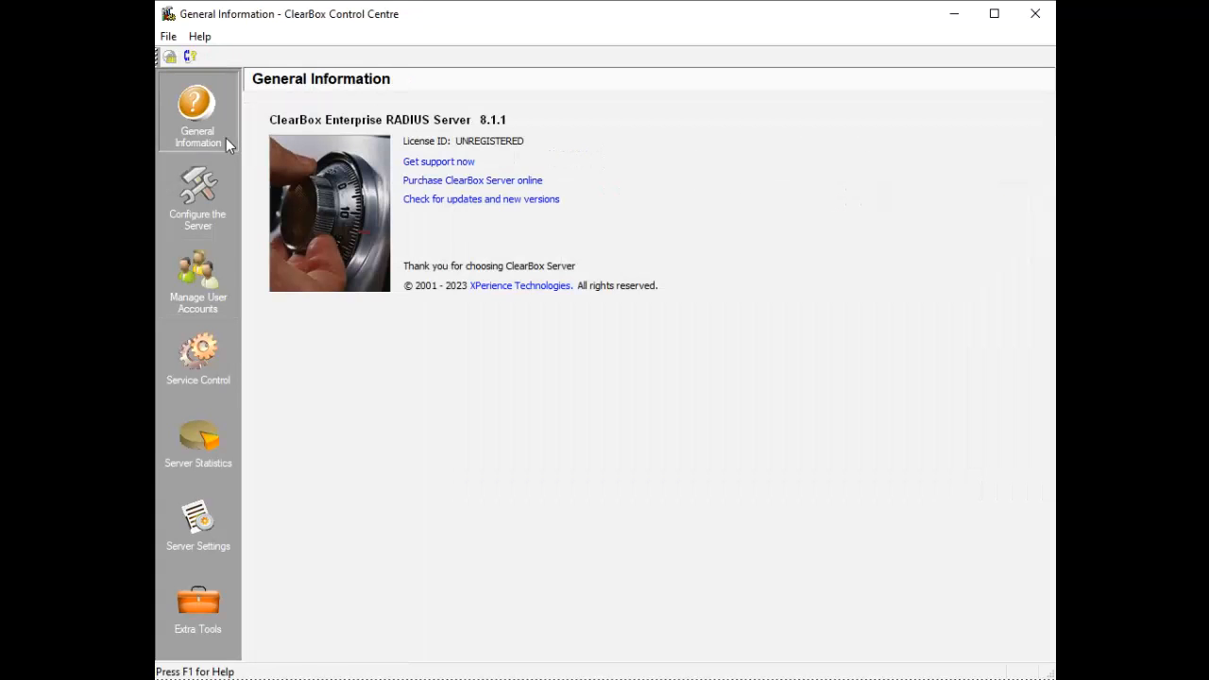